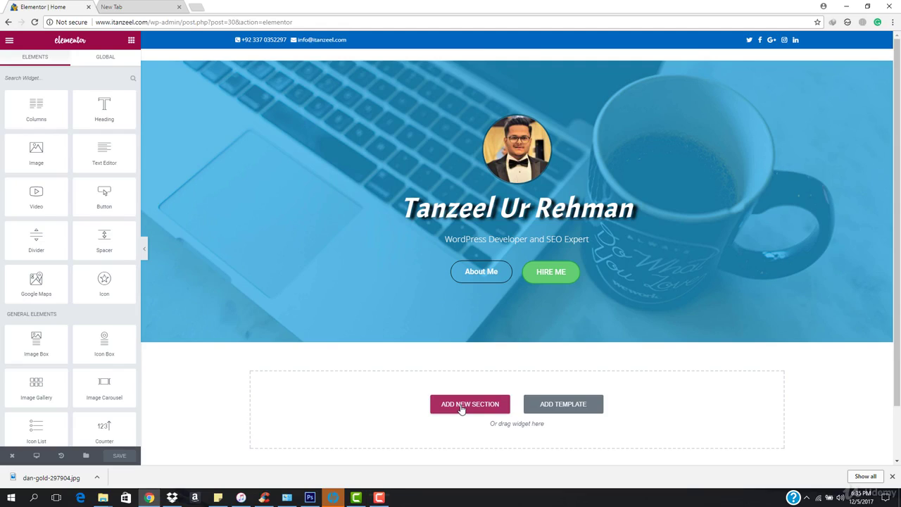
Step: Insert a single-column section directly below the blue hero banner
{"action": "scroll", "coordinate": [467, 388], "scroll_direction": "down", "scroll_amount": 2}
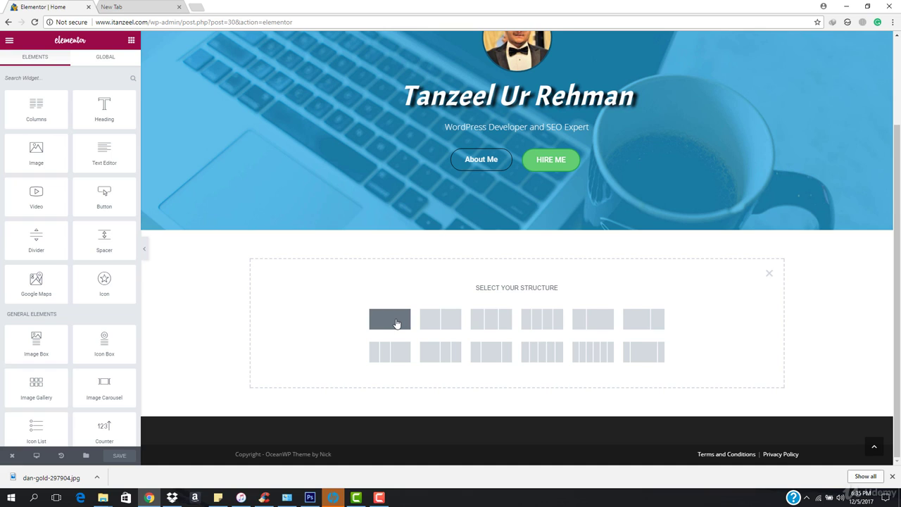
{"action": "left_click", "coordinate": [388, 327]}
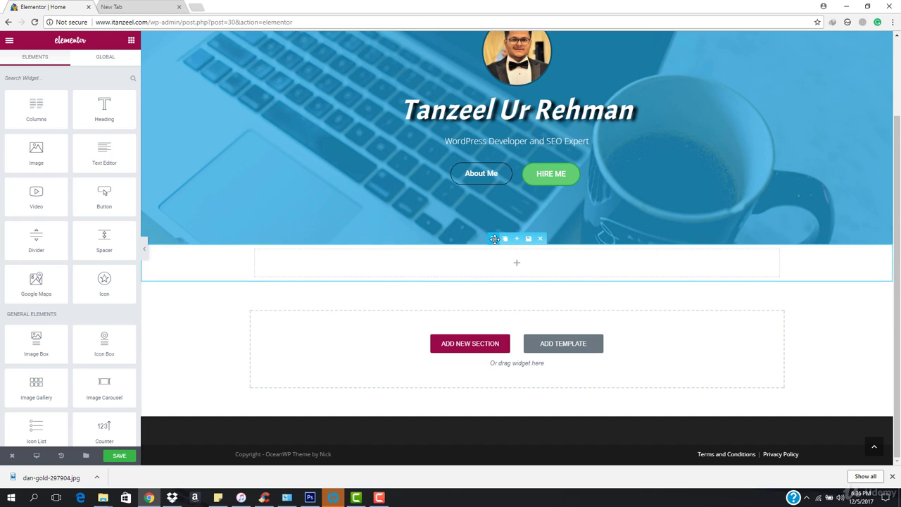
Step: Give the new section a gradient background from light blue #6ec1e4 to white #ffffff
{"action": "left_click", "coordinate": [492, 238]}
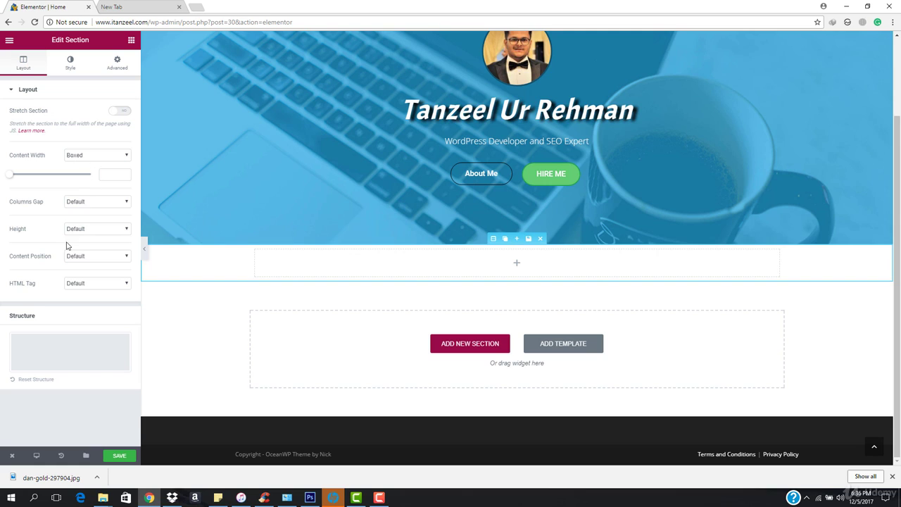
{"action": "left_click", "coordinate": [71, 63]}
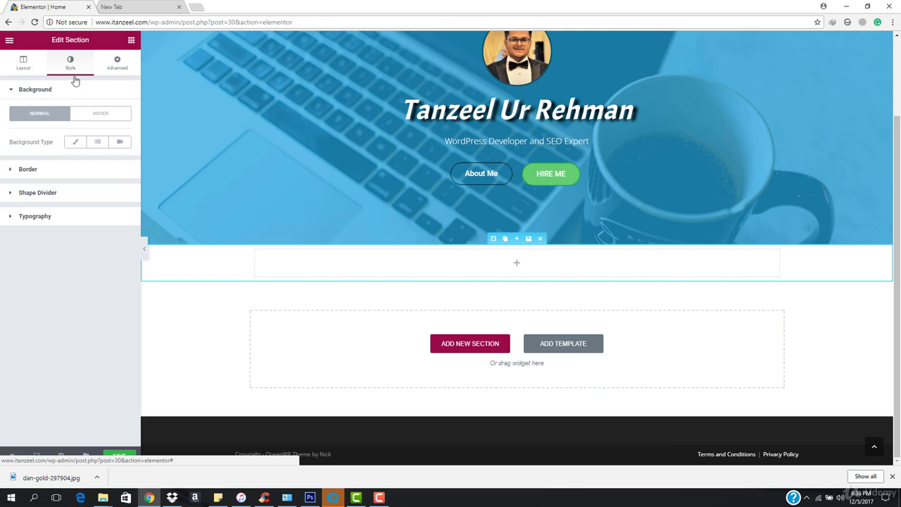
{"action": "left_click", "coordinate": [98, 142]}
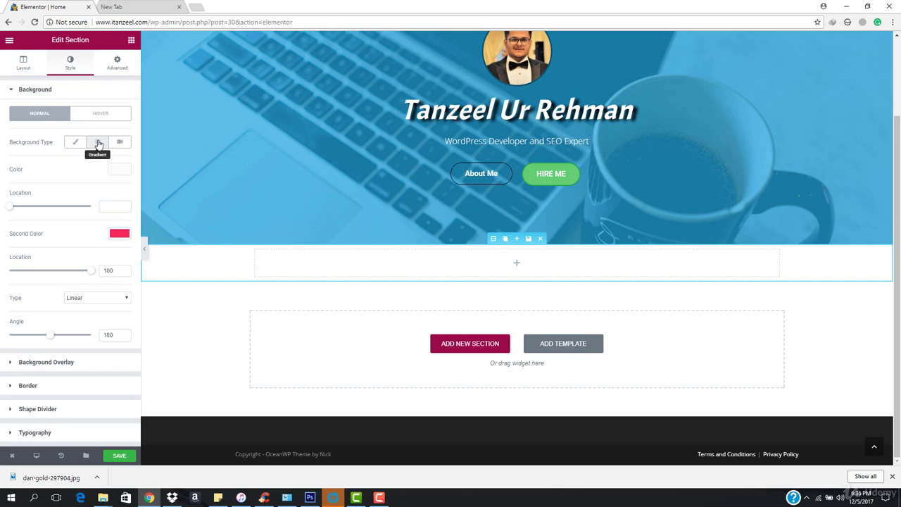
{"action": "left_click", "coordinate": [121, 170]}
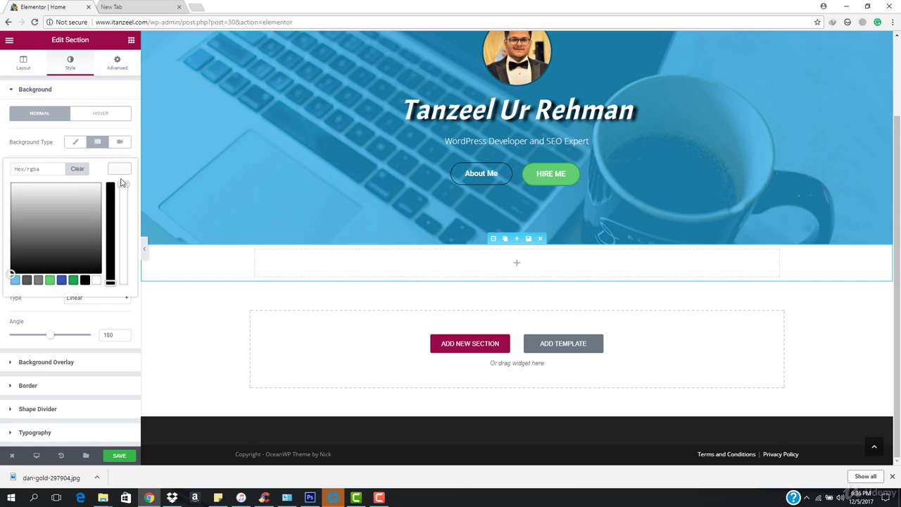
{"action": "left_click", "coordinate": [15, 280]}
{"action": "left_click", "coordinate": [124, 166]}
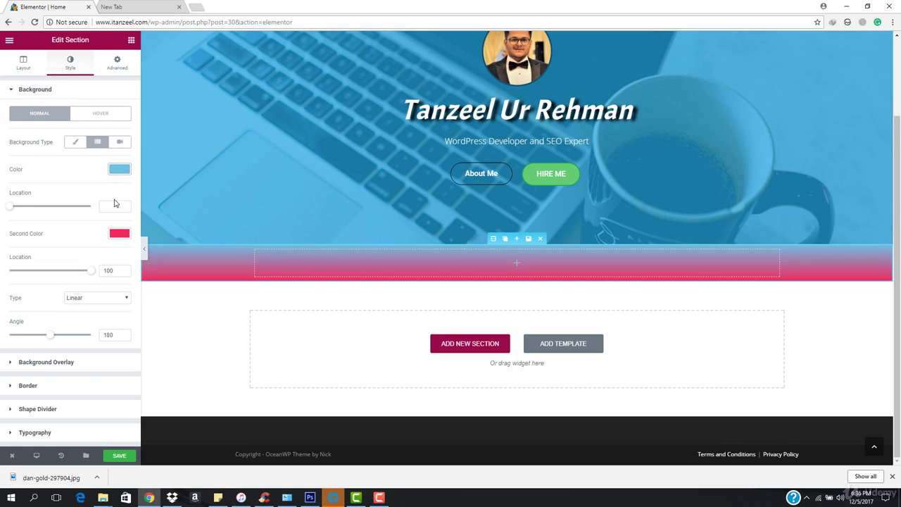
{"action": "left_click", "coordinate": [123, 234]}
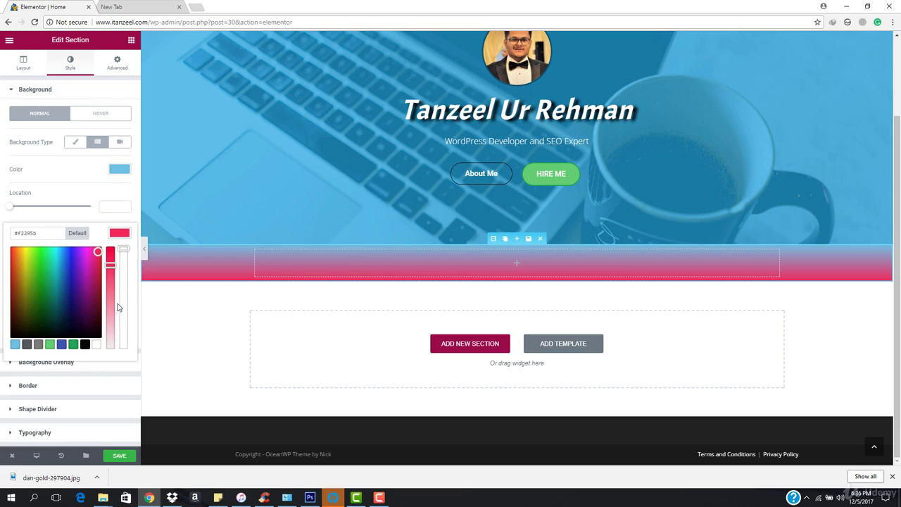
{"action": "left_click", "coordinate": [97, 345]}
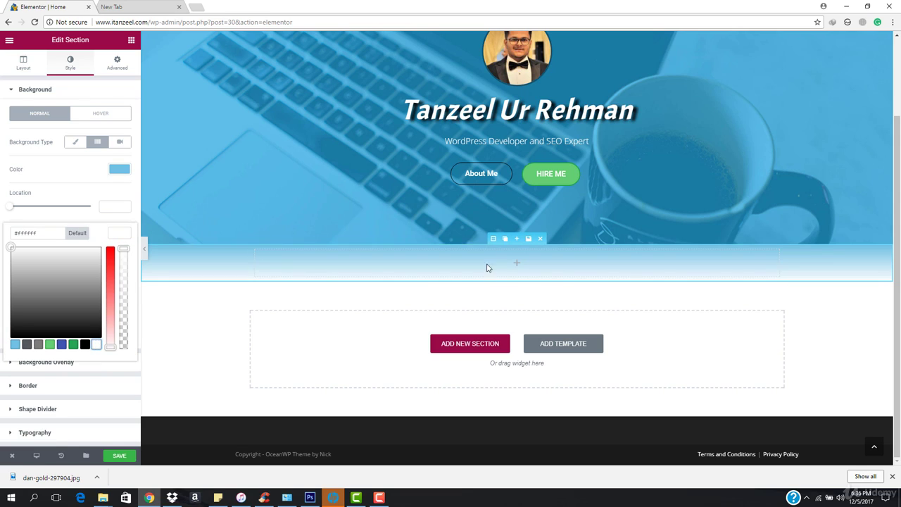
Step: Set gradient locations to 50 and 0 with a 90° angle, then preview the split
{"action": "left_click_drag", "start_coordinate": [10, 212], "coordinate": [49, 214]}
{"action": "left_click_drag", "start_coordinate": [92, 272], "coordinate": [1, 259]}
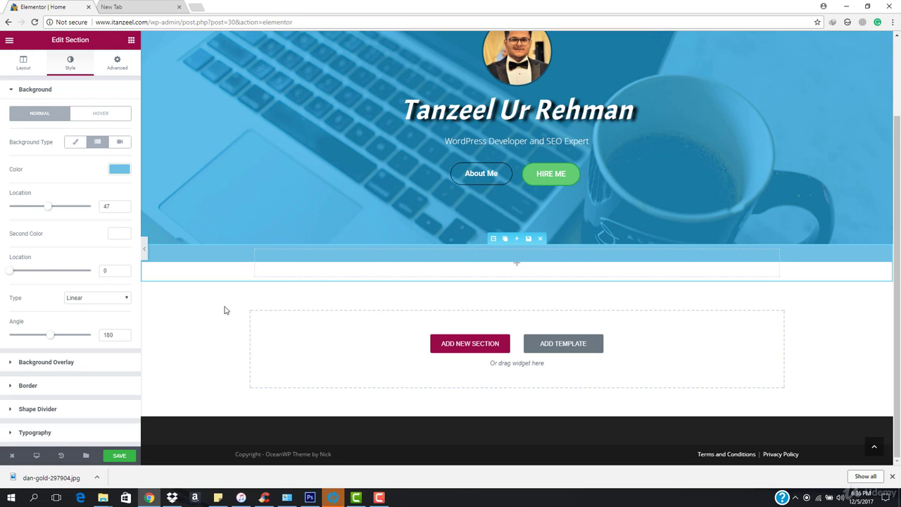
{"action": "left_click_drag", "start_coordinate": [51, 342], "coordinate": [32, 338]}
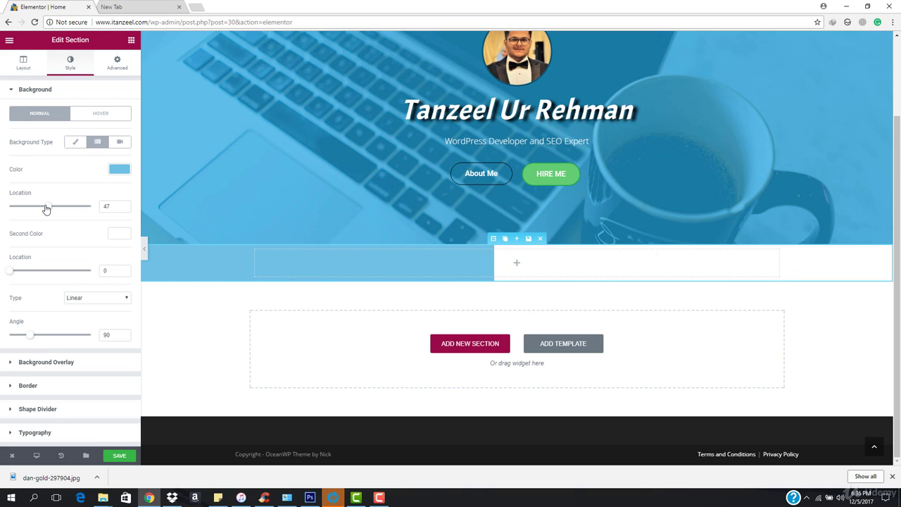
{"action": "left_click_drag", "start_coordinate": [46, 209], "coordinate": [50, 207]}
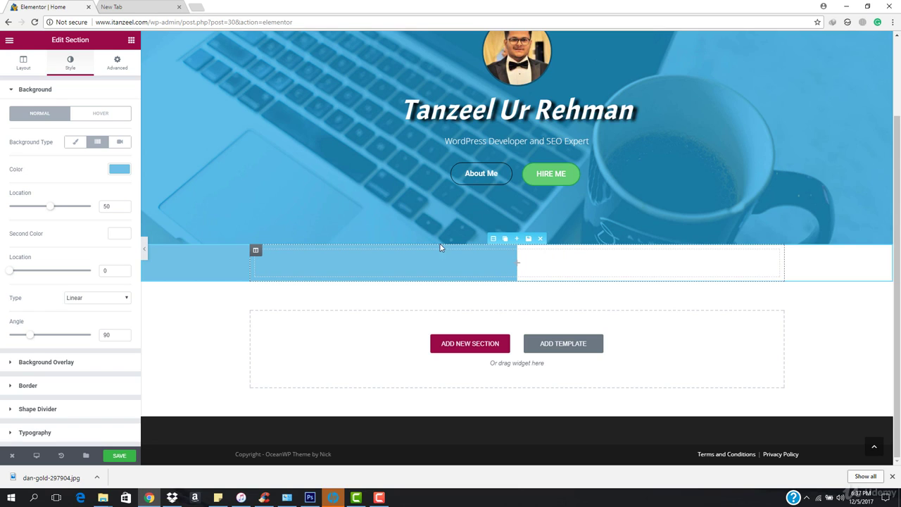
{"action": "left_click", "coordinate": [146, 252]}
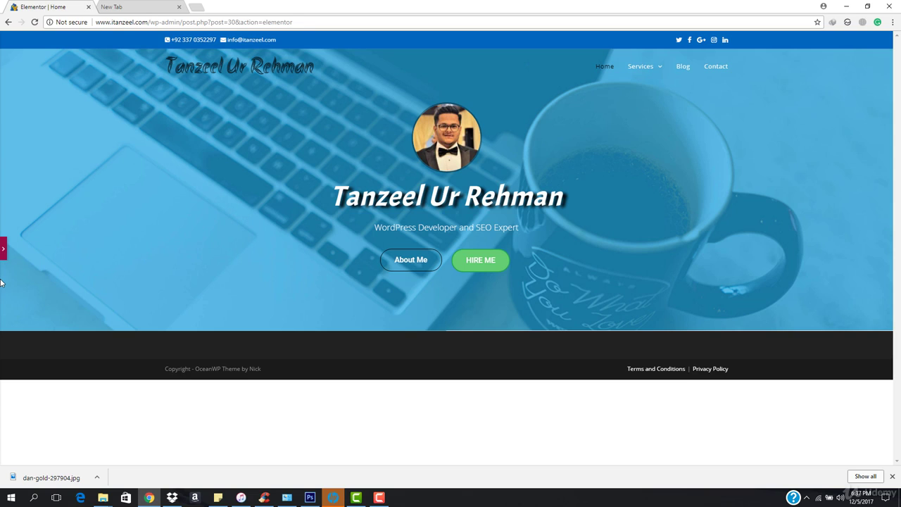
{"action": "left_click", "coordinate": [3, 251]}
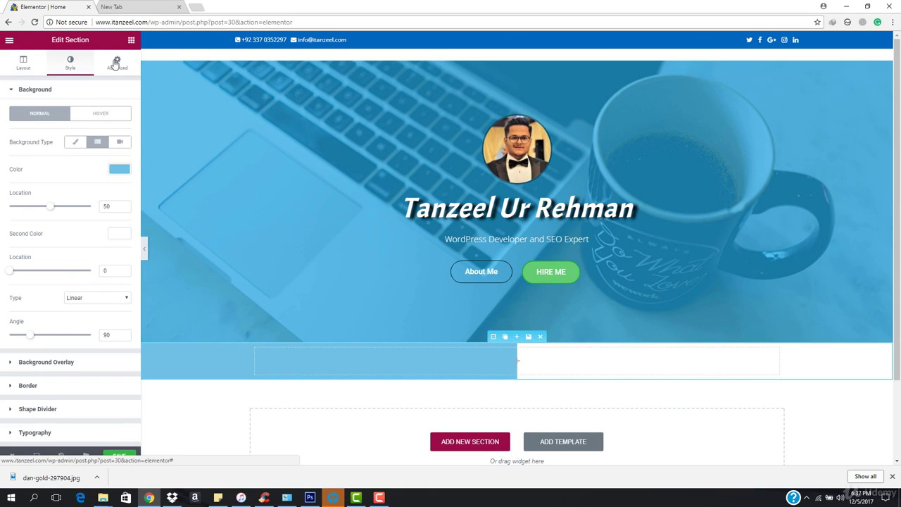
Step: Add a Heading widget to the empty column and title it 'About Me'
{"action": "left_click", "coordinate": [131, 41]}
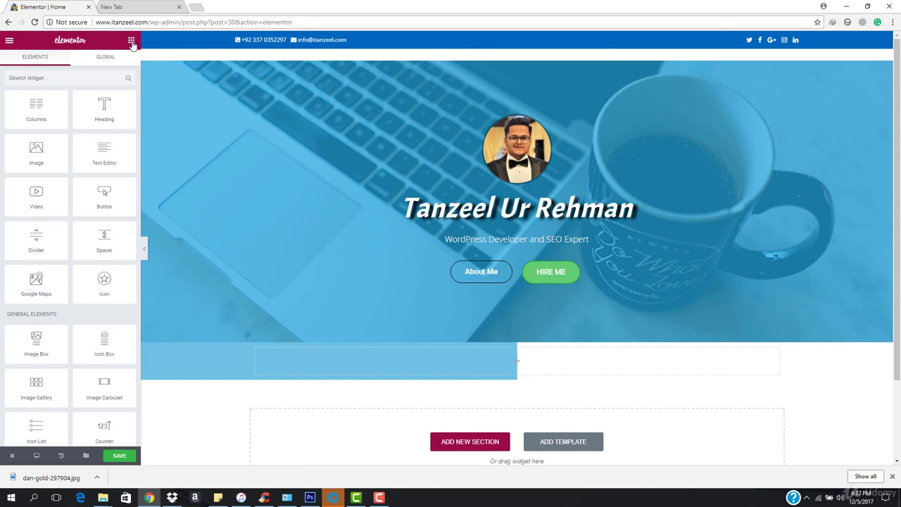
{"action": "left_click_drag", "start_coordinate": [105, 110], "coordinate": [530, 368]}
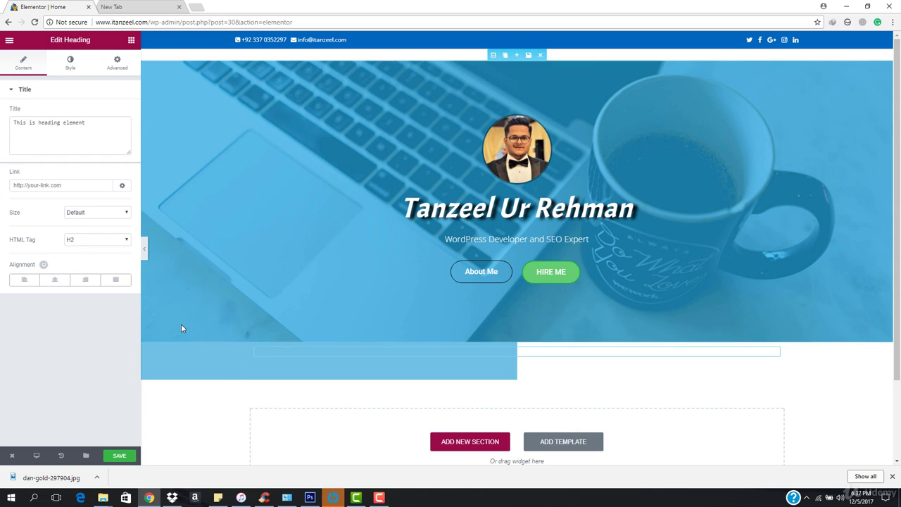
{"action": "triple_click", "coordinate": [62, 125]}
{"action": "type", "text": "About Me"}
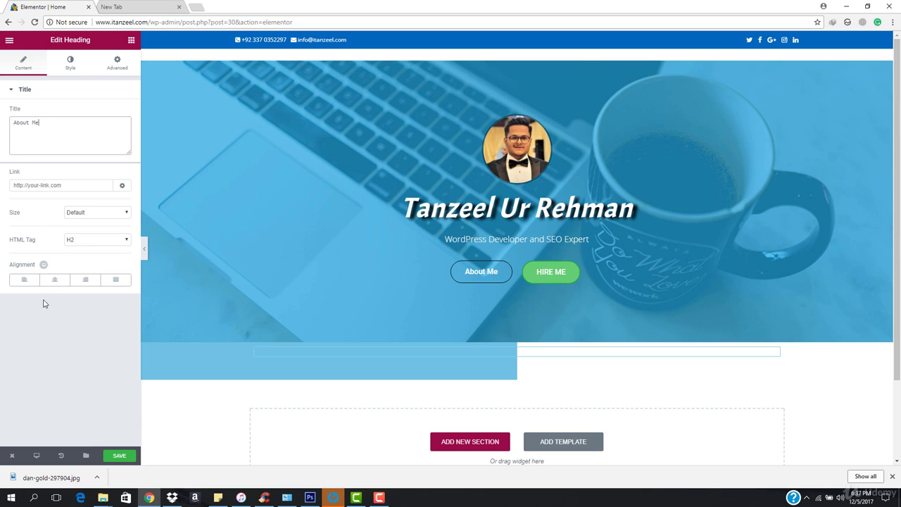
Step: Make the About Me heading text white (#ffffff) and centre-aligned
{"action": "left_click", "coordinate": [62, 70]}
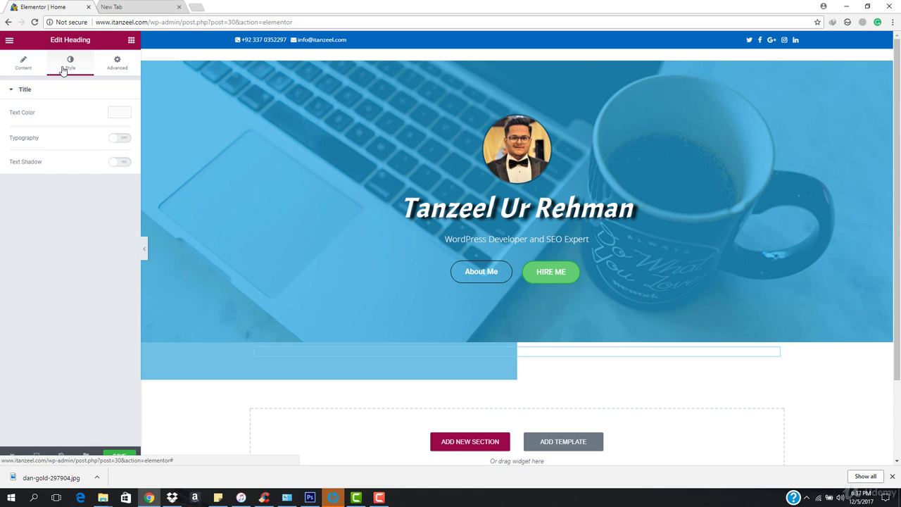
{"action": "left_click", "coordinate": [115, 117]}
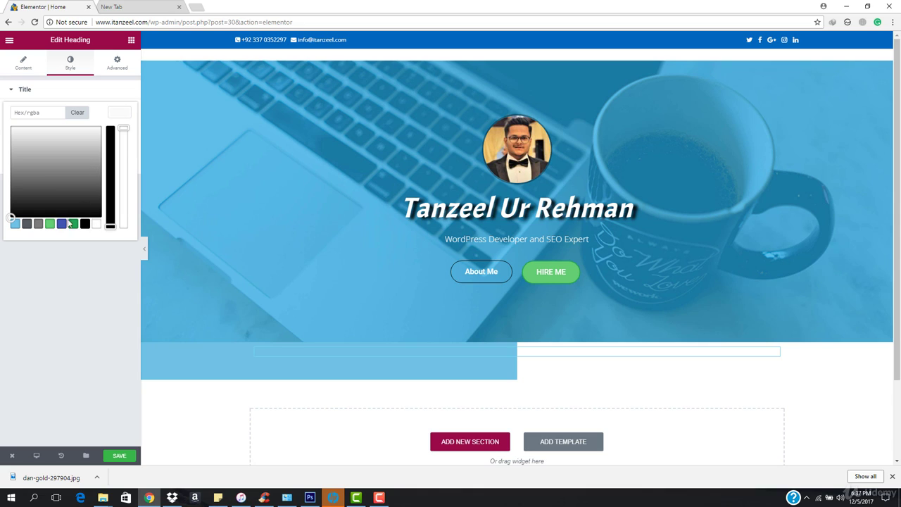
{"action": "left_click", "coordinate": [96, 225]}
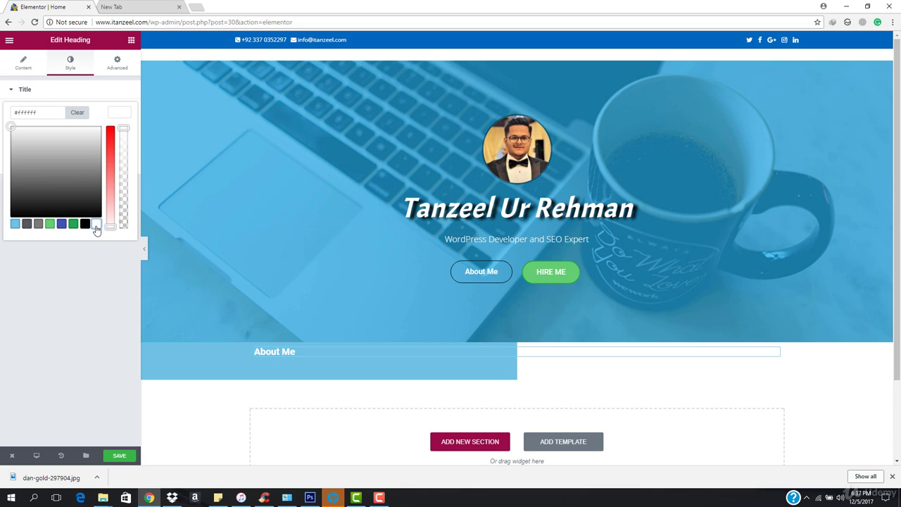
{"action": "left_click", "coordinate": [24, 65]}
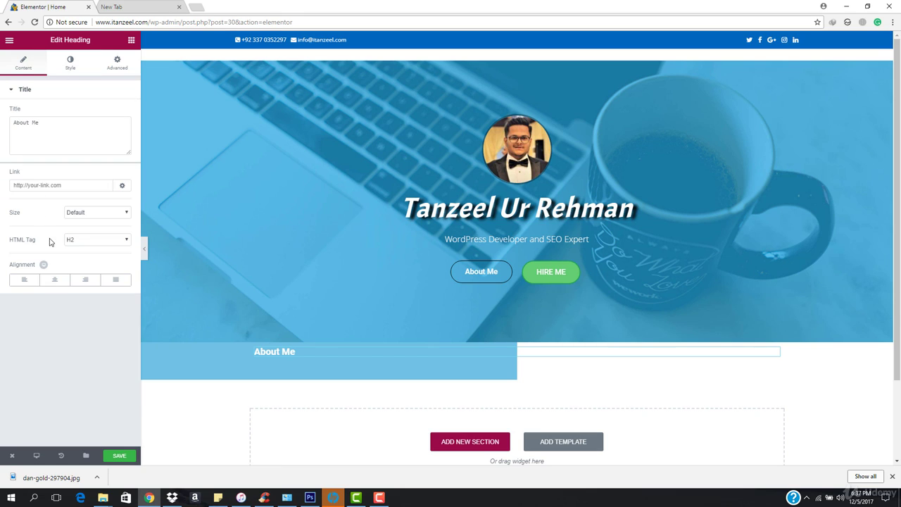
{"action": "left_click", "coordinate": [60, 285]}
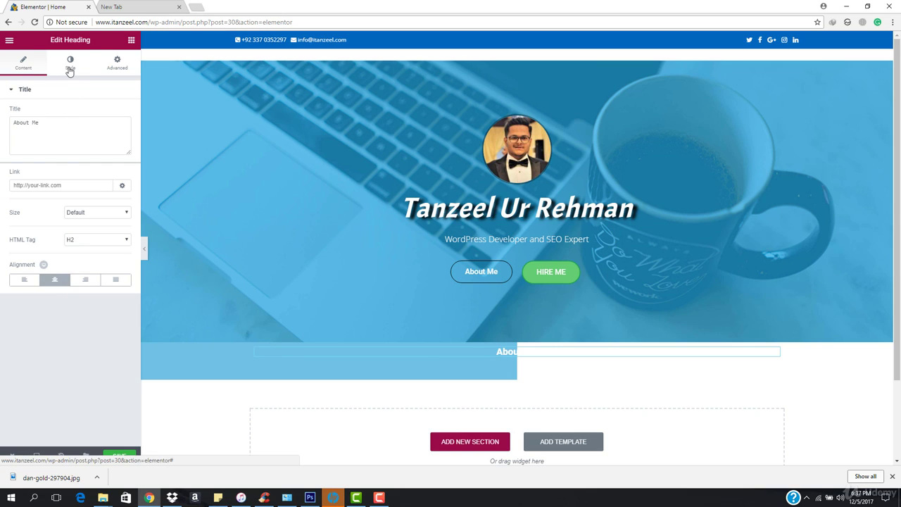
{"action": "left_click", "coordinate": [69, 65]}
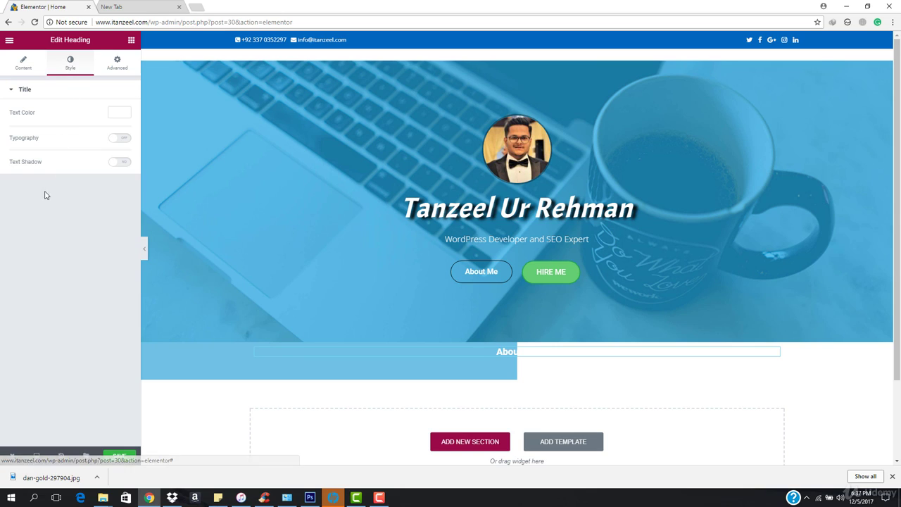
Step: Turn on custom typography for the heading and enlarge its text size
{"action": "left_click", "coordinate": [118, 116]}
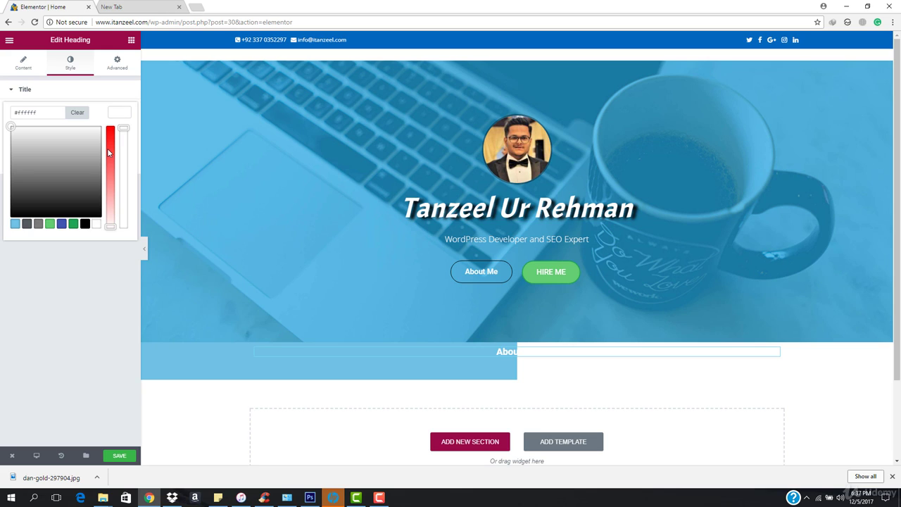
{"action": "left_click", "coordinate": [116, 115]}
{"action": "left_click", "coordinate": [117, 140]}
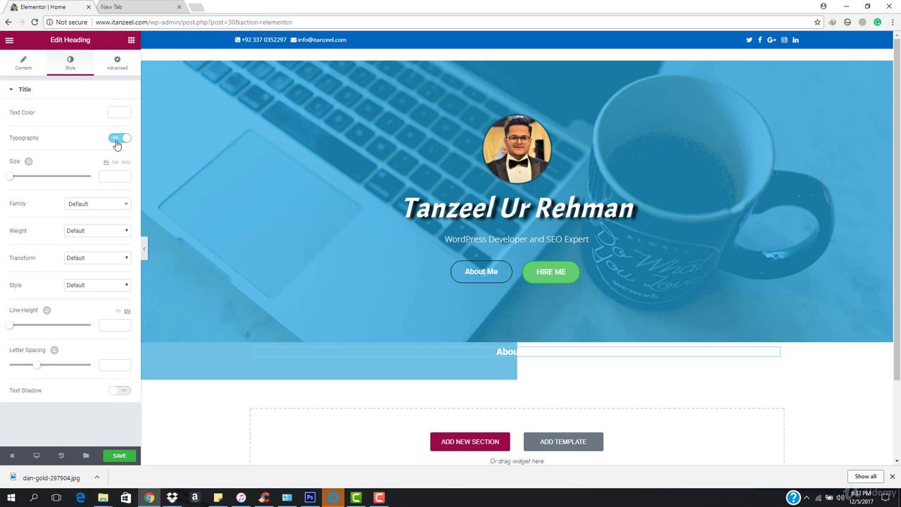
{"action": "left_click_drag", "start_coordinate": [10, 179], "coordinate": [24, 181]}
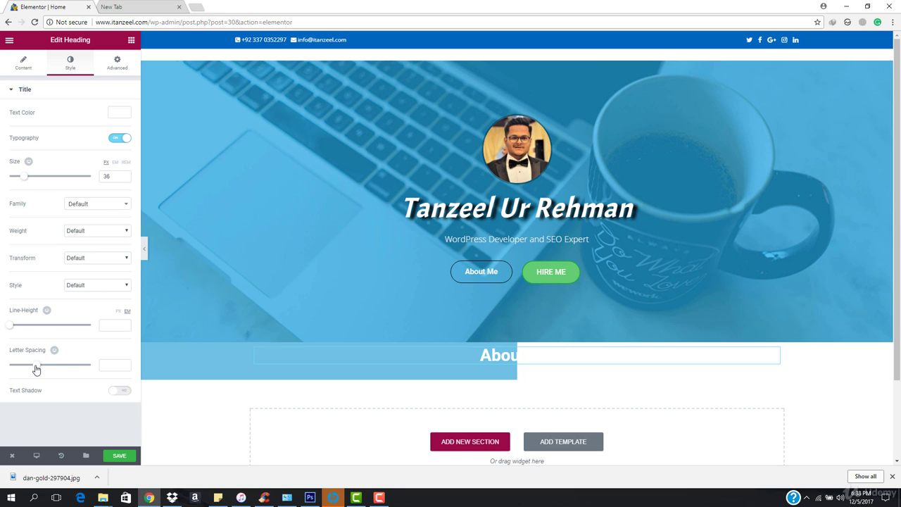
Step: Change the heading text colour to dark grey #424242
{"action": "left_click", "coordinate": [24, 63]}
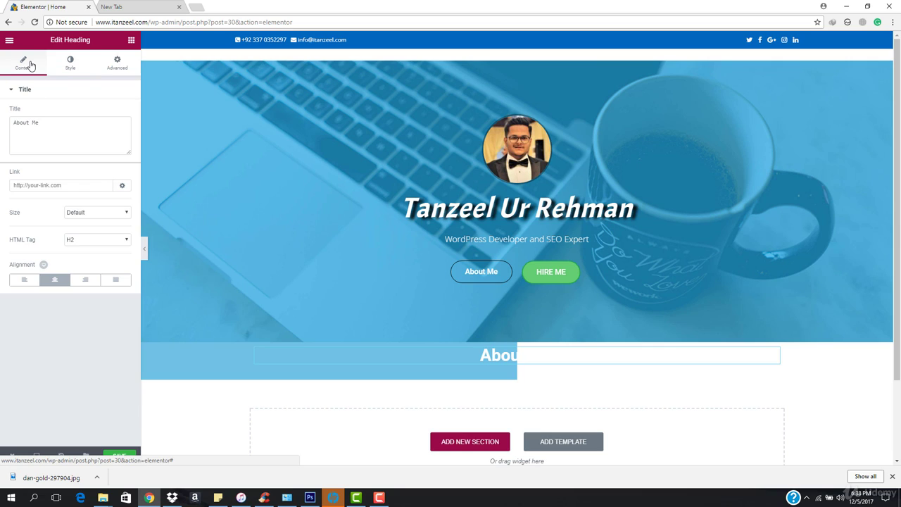
{"action": "left_click", "coordinate": [70, 65]}
{"action": "left_click", "coordinate": [118, 114]}
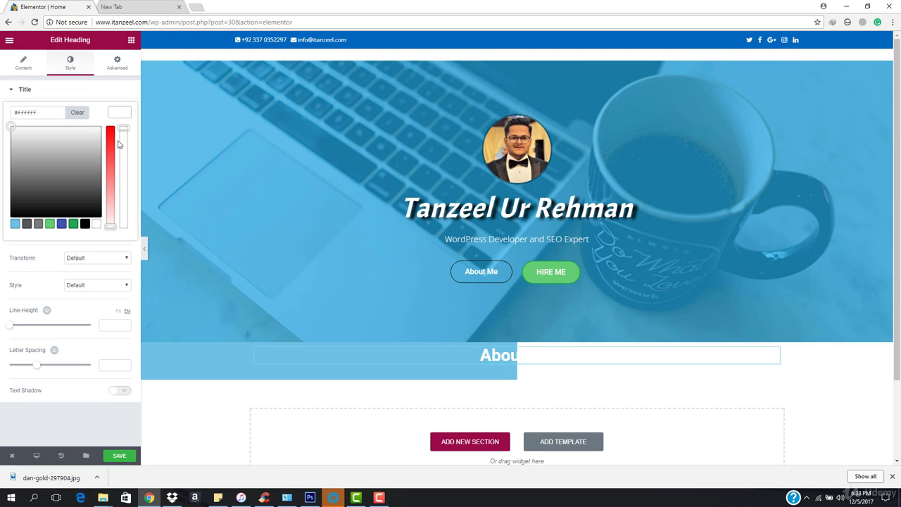
{"action": "left_click", "coordinate": [85, 224]}
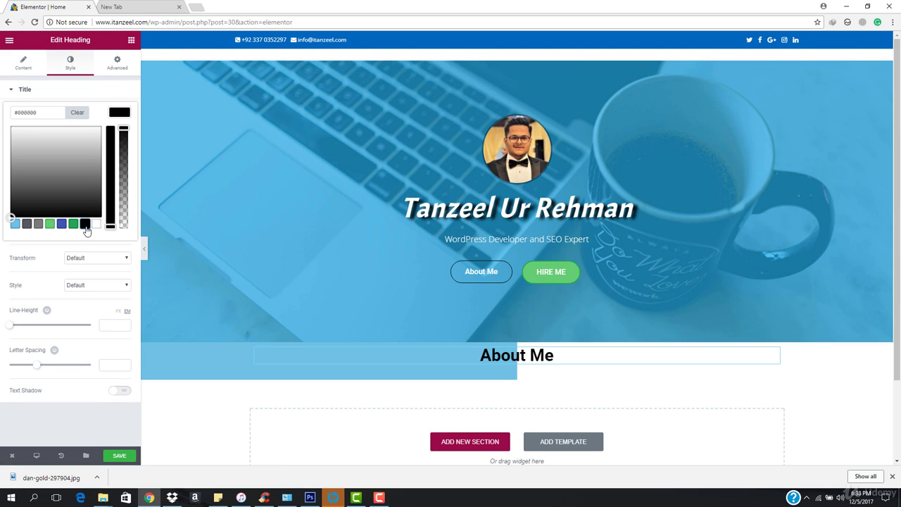
{"action": "left_click_drag", "start_coordinate": [54, 182], "coordinate": [32, 194]}
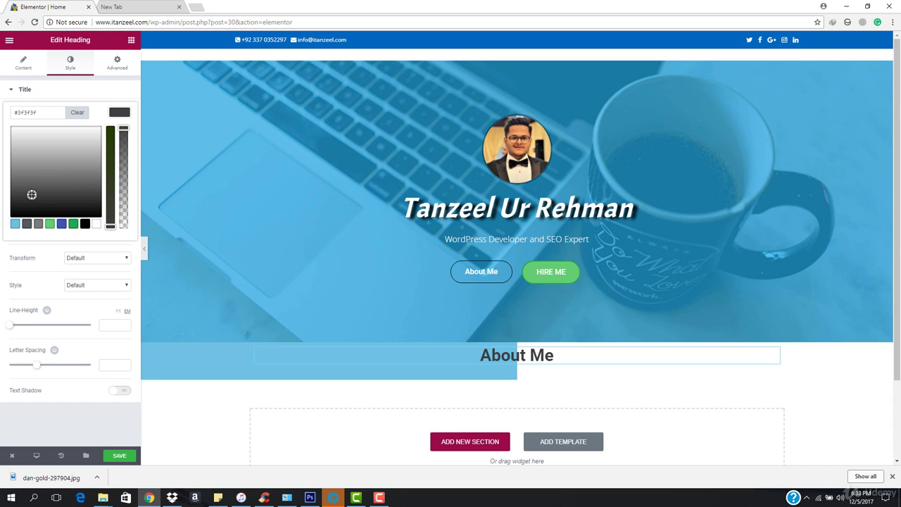
{"action": "left_click", "coordinate": [25, 61]}
{"action": "left_click", "coordinate": [72, 64]}
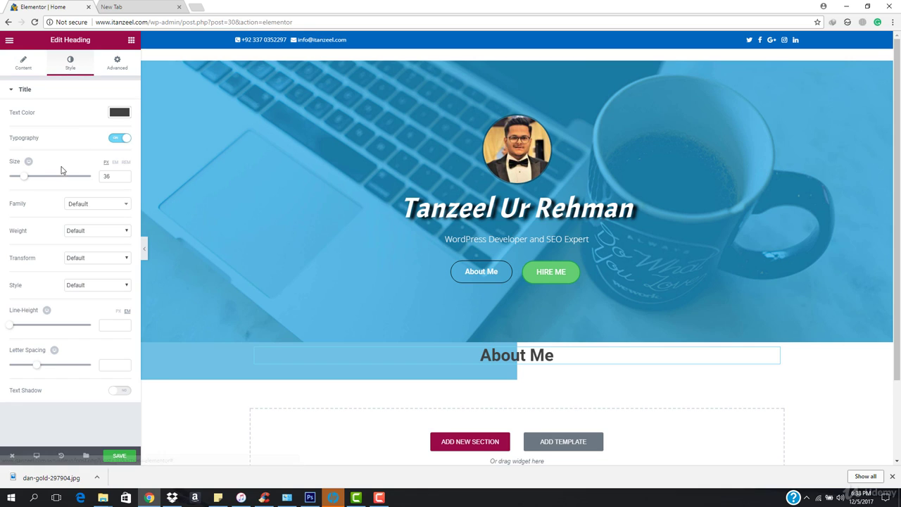
Step: Set the heading font size to 55 and the font family to Open Sans
{"action": "left_click_drag", "start_coordinate": [29, 181], "coordinate": [32, 182]}
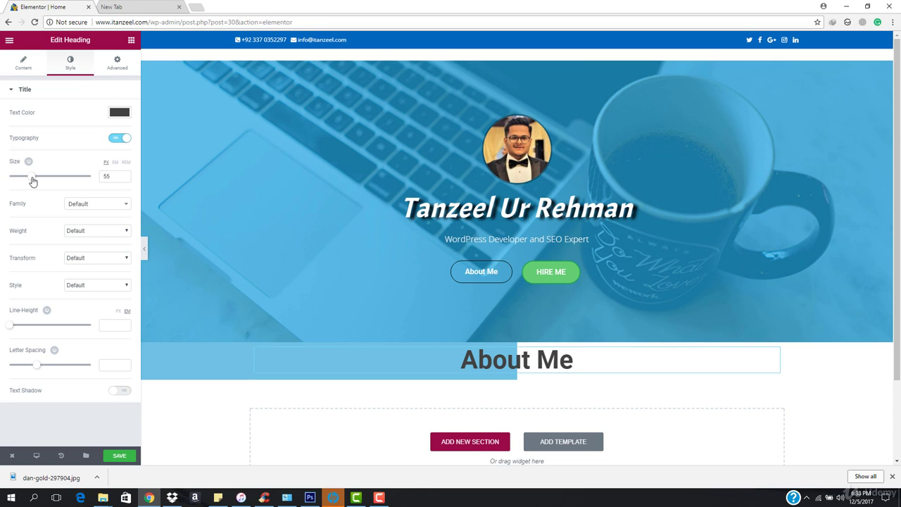
{"action": "scroll", "coordinate": [433, 328], "scroll_direction": "down", "scroll_amount": 3}
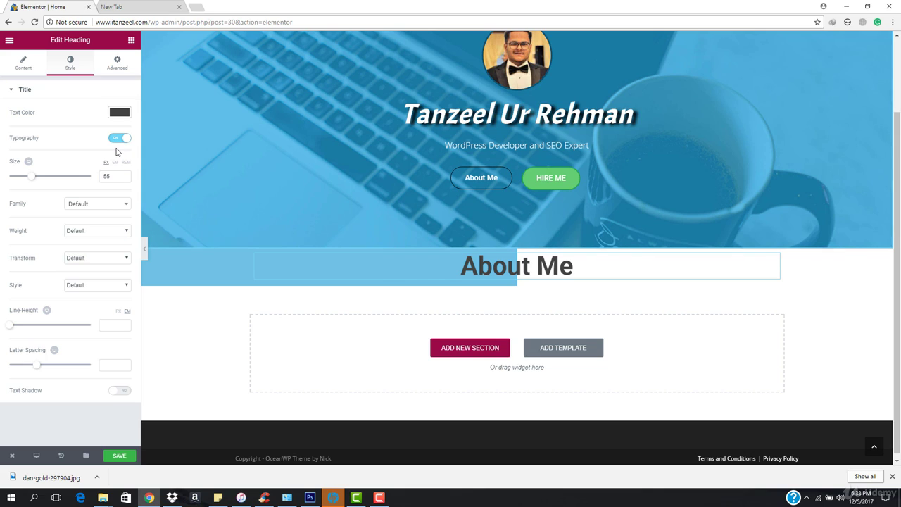
{"action": "left_click", "coordinate": [113, 206]}
{"action": "type", "text": "open"}
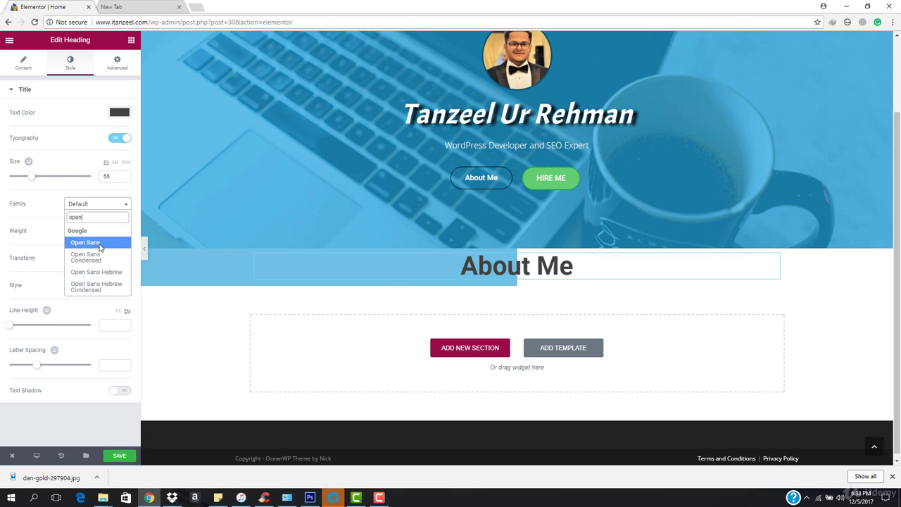
{"action": "left_click", "coordinate": [100, 243]}
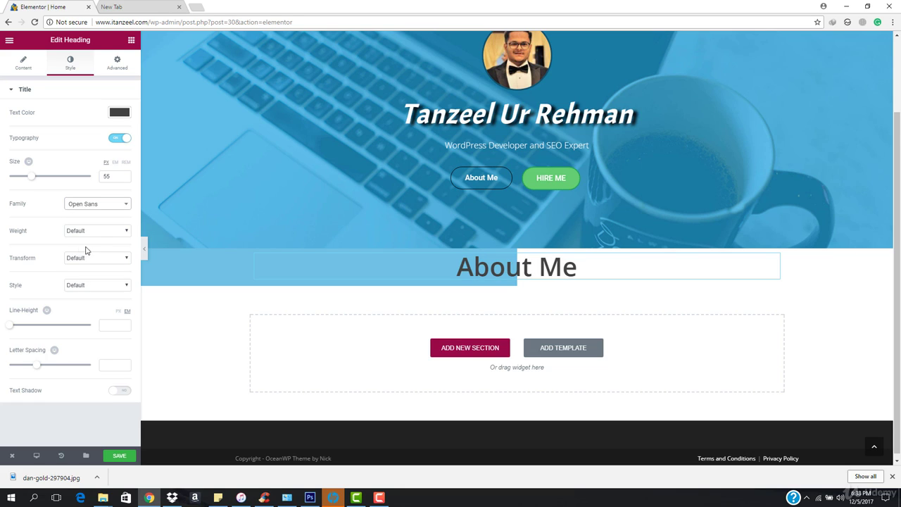
Step: Set the heading font weight to 300 and letter spacing to about 1.6
{"action": "left_click", "coordinate": [98, 232]}
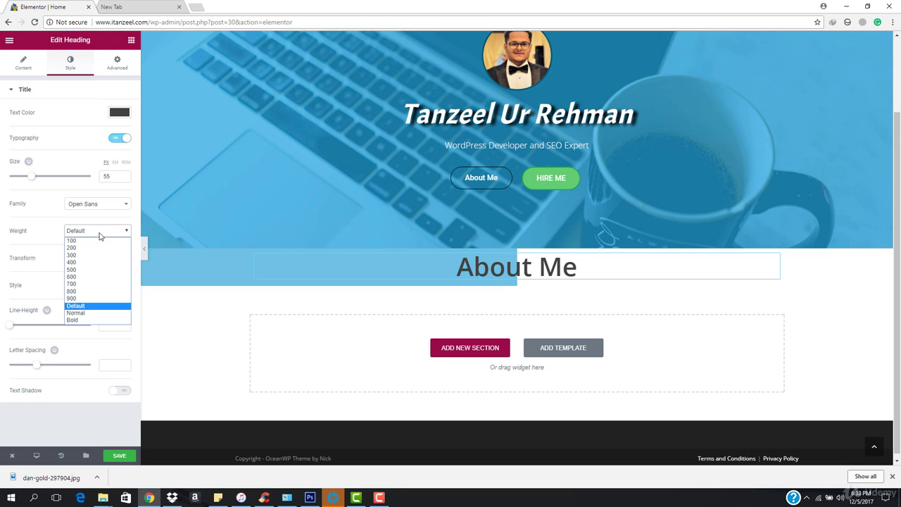
{"action": "left_click", "coordinate": [102, 278]}
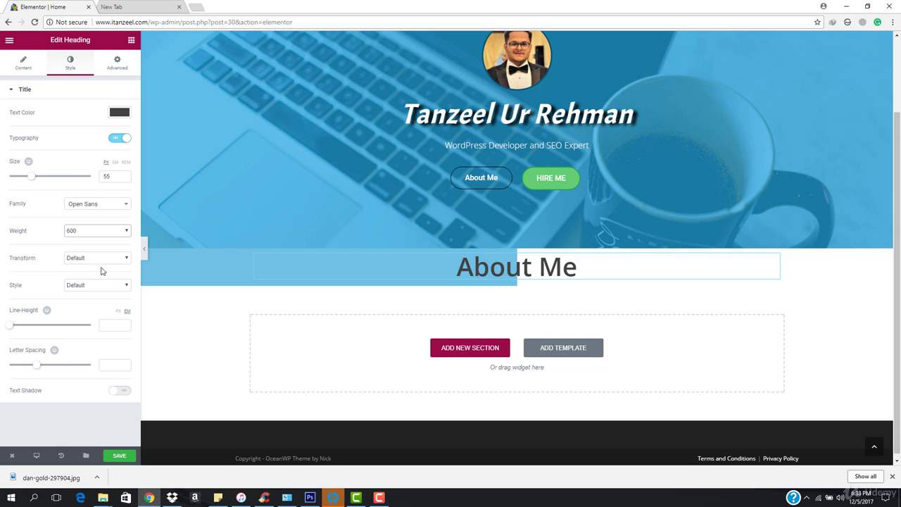
{"action": "left_click", "coordinate": [95, 233]}
{"action": "left_click", "coordinate": [95, 256]}
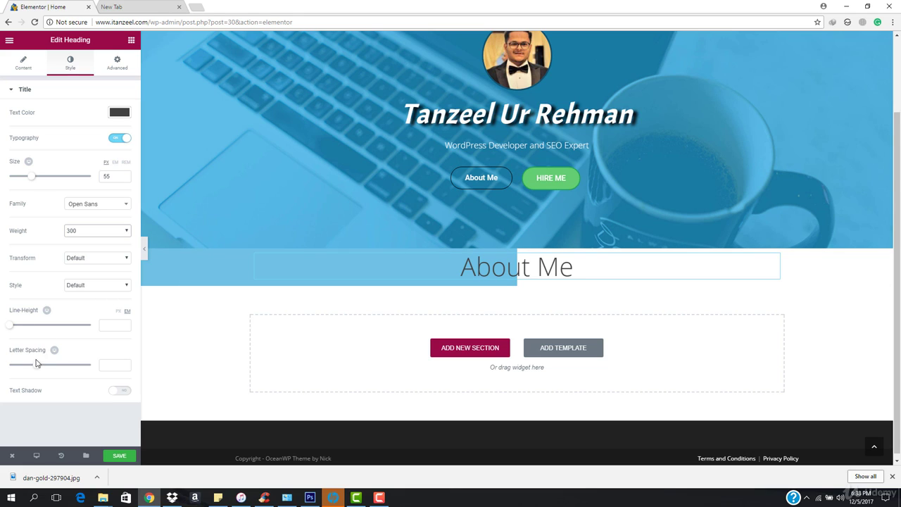
{"action": "left_click_drag", "start_coordinate": [37, 366], "coordinate": [48, 370]}
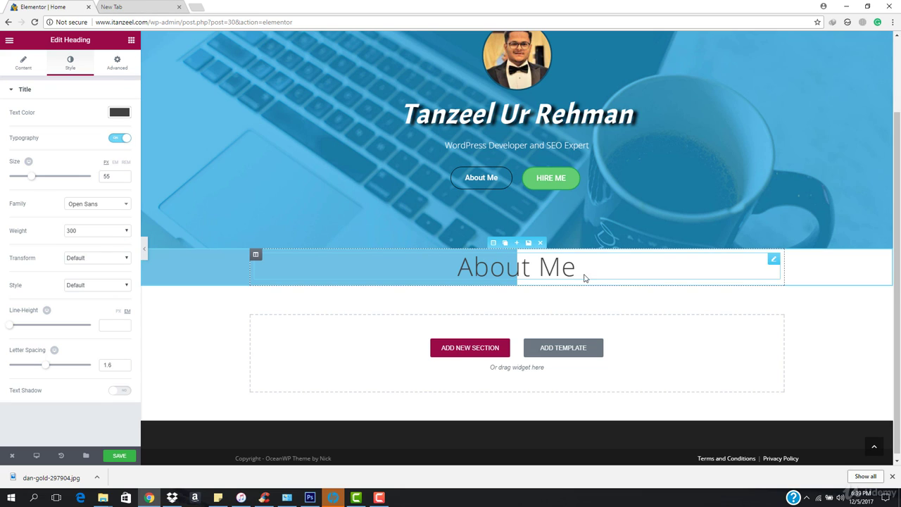
{"action": "left_click", "coordinate": [113, 65]}
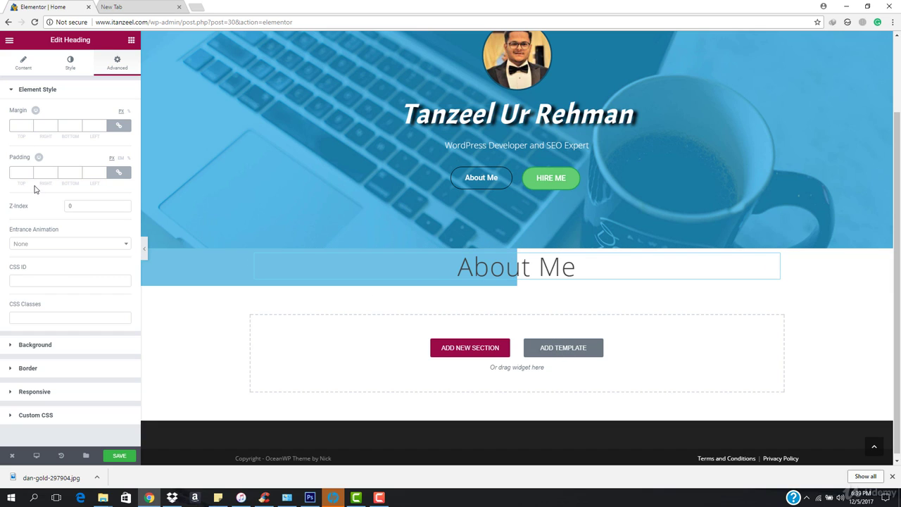
Step: Unlink the heading's padding and give it a top padding of 25
{"action": "left_click", "coordinate": [113, 177]}
{"action": "type", "text": "250"}
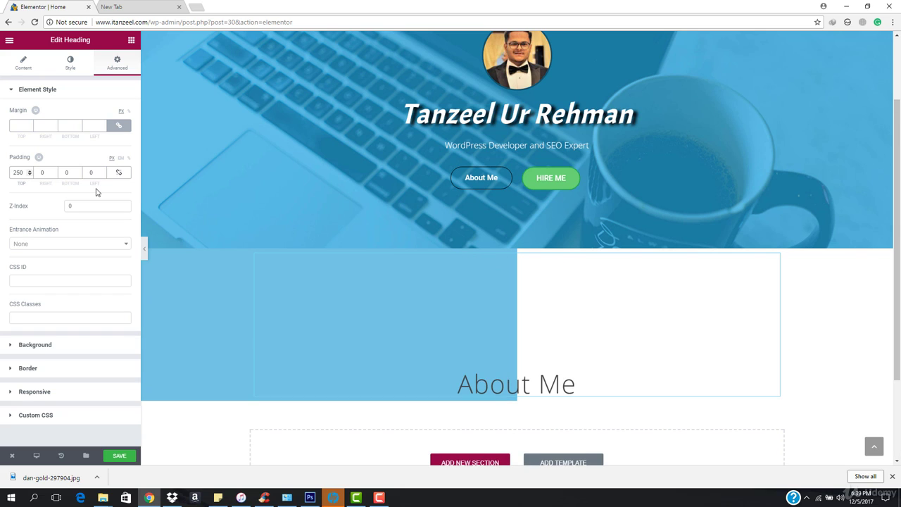
{"action": "key", "text": "BackSpace"}
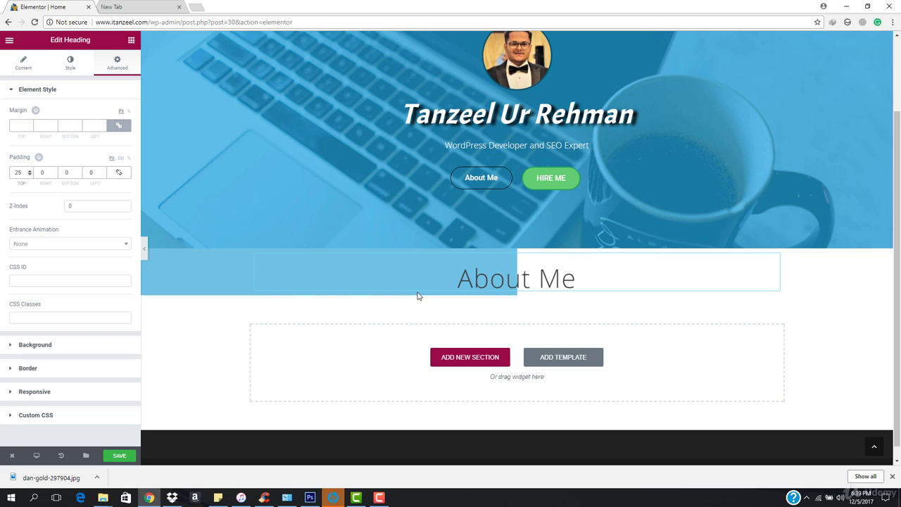
{"action": "left_click", "coordinate": [131, 41]}
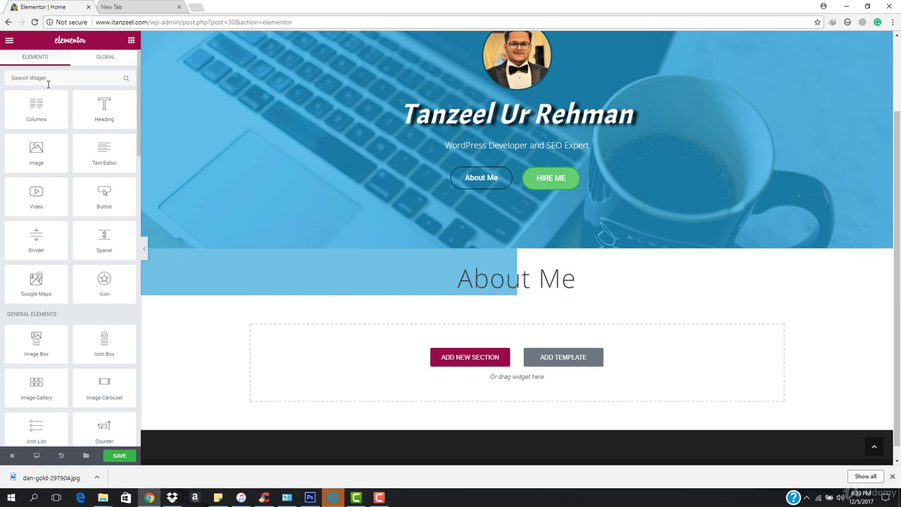
Step: Add a two-column row under the heading with a Text Editor block in the left column
{"action": "left_click_drag", "start_coordinate": [43, 119], "coordinate": [518, 295]}
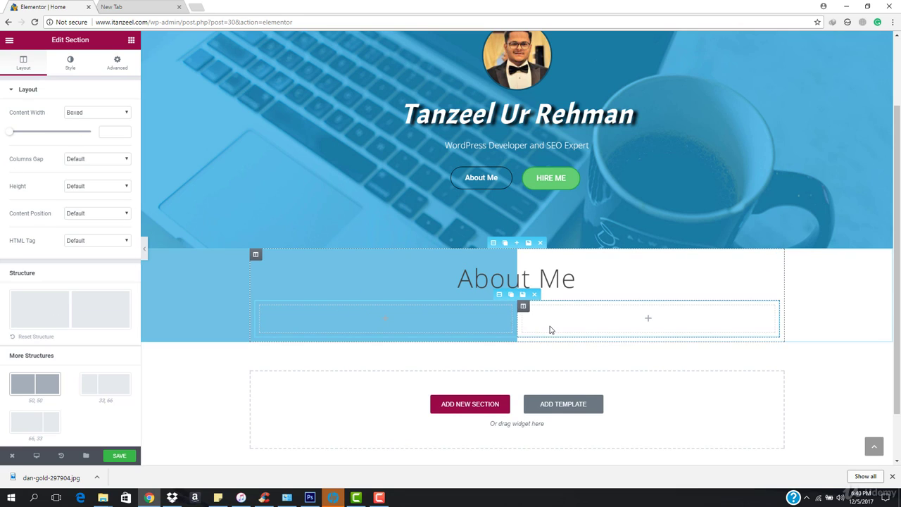
{"action": "left_click", "coordinate": [132, 39]}
{"action": "left_click_drag", "start_coordinate": [105, 163], "coordinate": [442, 331]}
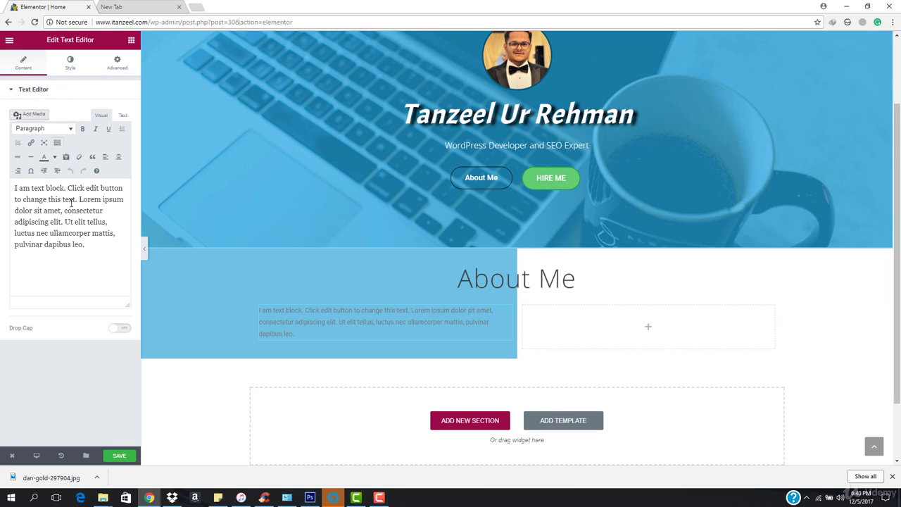
{"action": "left_click", "coordinate": [131, 41]}
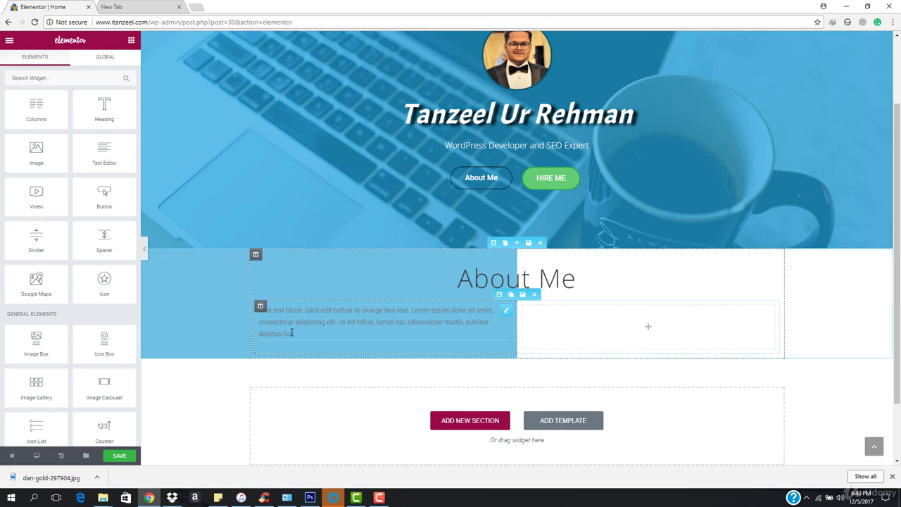
{"action": "scroll", "coordinate": [46, 222], "scroll_direction": "down", "scroll_amount": 3}
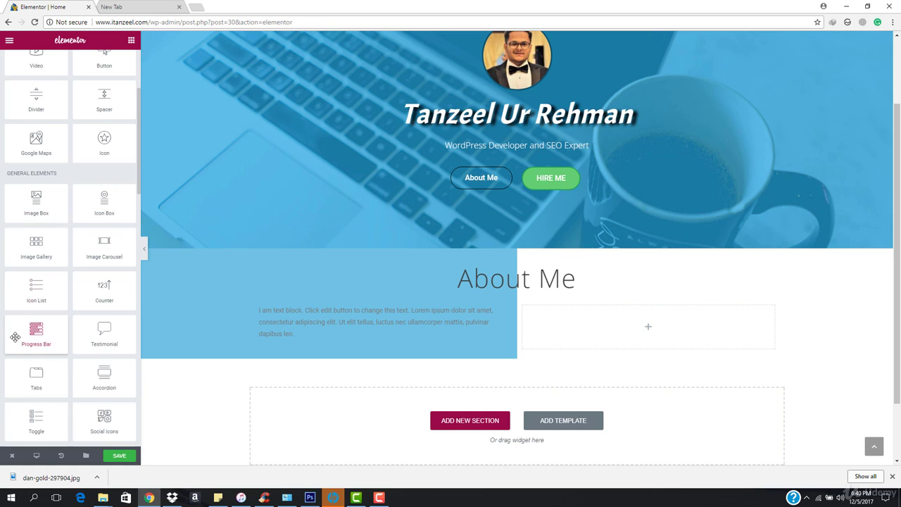
Step: Place a Progress Bar in the right column and duplicate it into four 'My Skill' bars at 50%
{"action": "left_click_drag", "start_coordinate": [43, 341], "coordinate": [650, 338]}
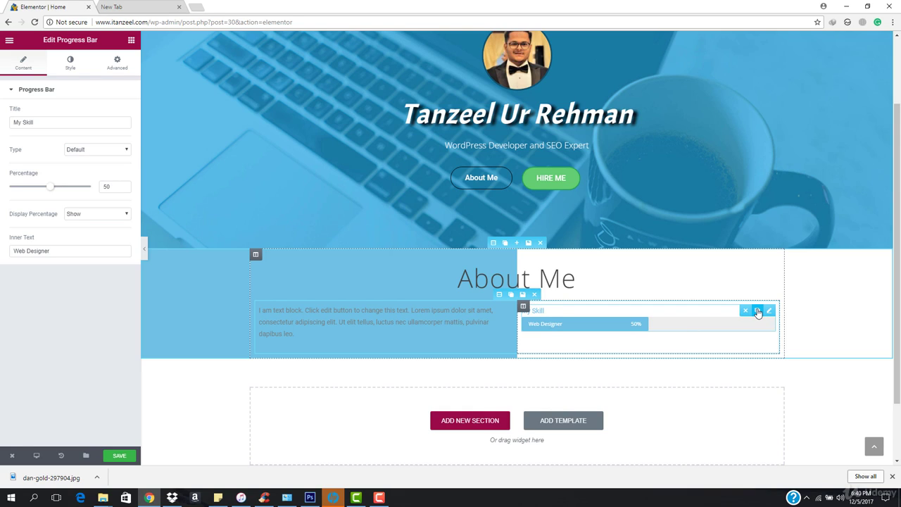
{"action": "left_click", "coordinate": [758, 311]}
{"action": "left_click", "coordinate": [757, 312]}
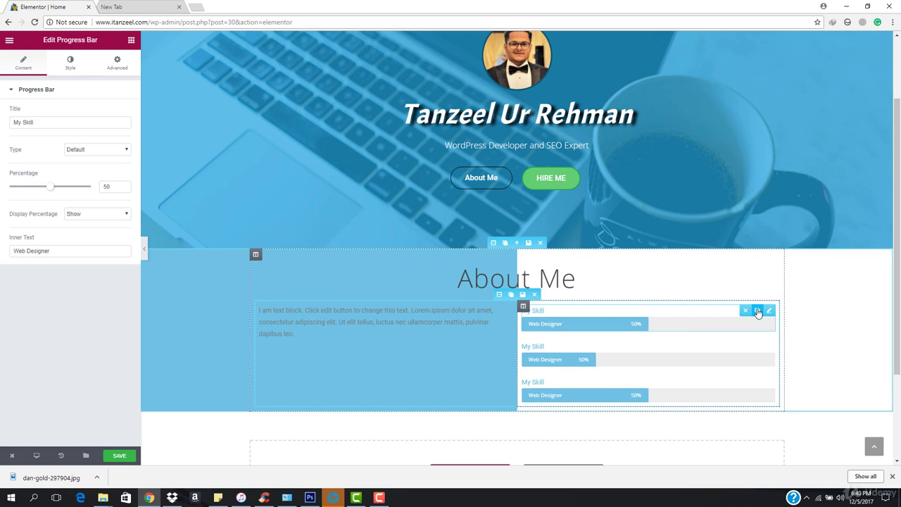
{"action": "left_click", "coordinate": [758, 311]}
{"action": "scroll", "coordinate": [717, 318], "scroll_direction": "down", "scroll_amount": 2}
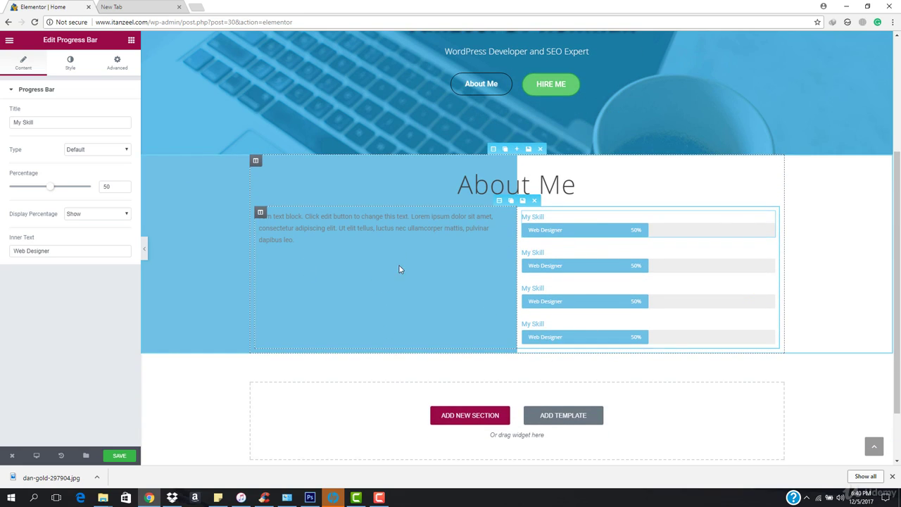
{"action": "scroll", "coordinate": [393, 282], "scroll_direction": "up", "scroll_amount": 3}
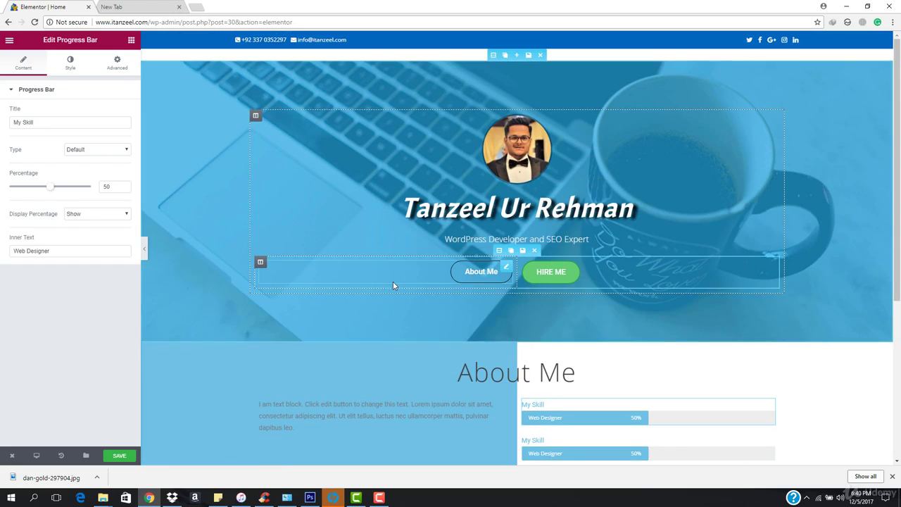
{"action": "scroll", "coordinate": [393, 282], "scroll_direction": "down", "scroll_amount": 2}
{"action": "scroll", "coordinate": [393, 281], "scroll_direction": "down", "scroll_amount": 1}
Step: Replace the placeholder text in the left text block with the pasted bio paragraph
{"action": "left_click", "coordinate": [286, 240]}
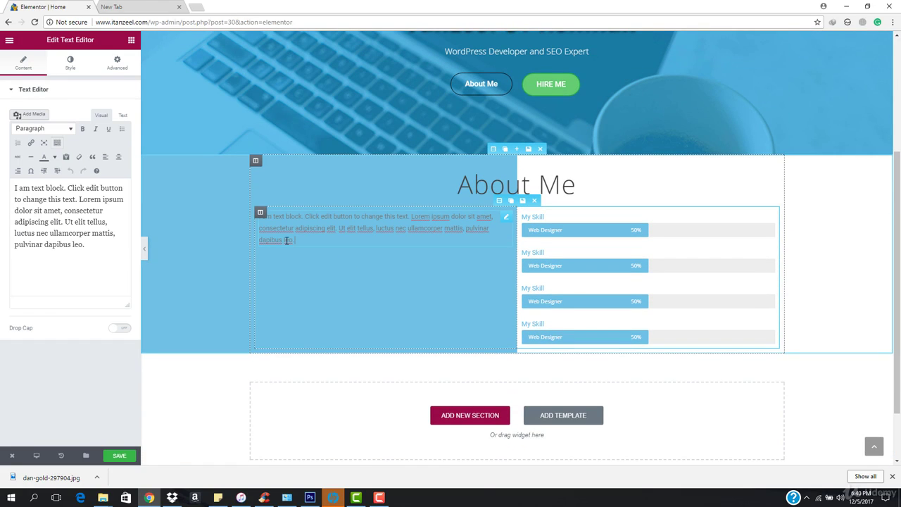
{"action": "left_click", "coordinate": [105, 268]}
{"action": "key", "text": "ctrl+a"}
{"action": "key", "text": "ctrl+v"}
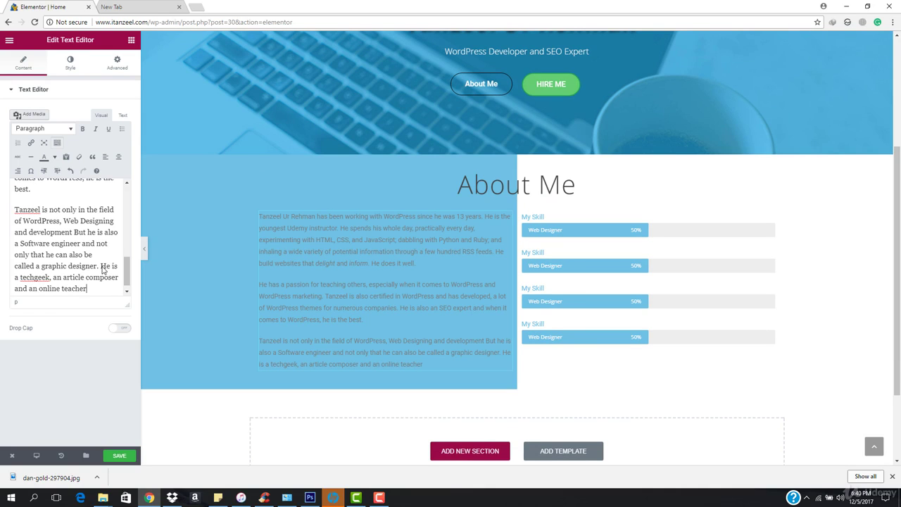
Step: Delete the sentence 'He is the youngest Udemy instructor.' from the bio
{"action": "scroll", "coordinate": [100, 257], "scroll_direction": "up", "scroll_amount": 2}
{"action": "scroll", "coordinate": [100, 257], "scroll_direction": "up", "scroll_amount": 5}
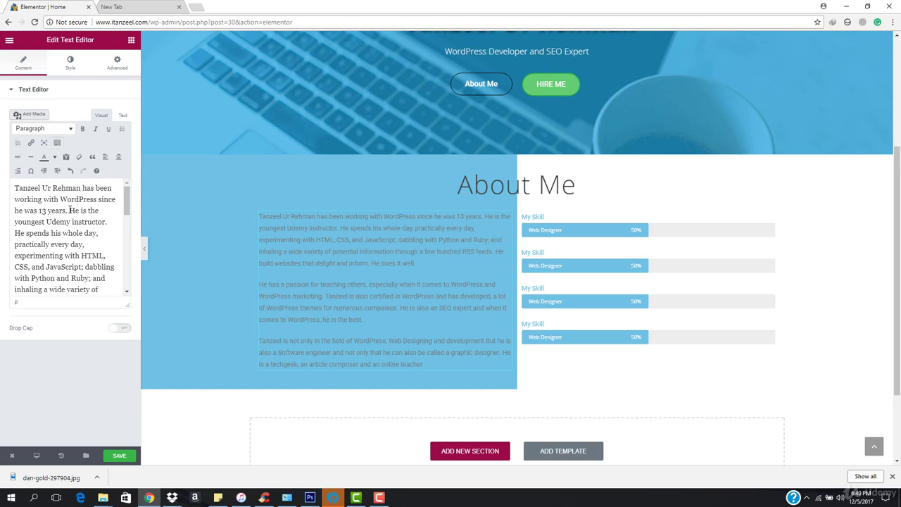
{"action": "left_click_drag", "start_coordinate": [70, 210], "coordinate": [119, 220]}
{"action": "key", "text": "Delete"}
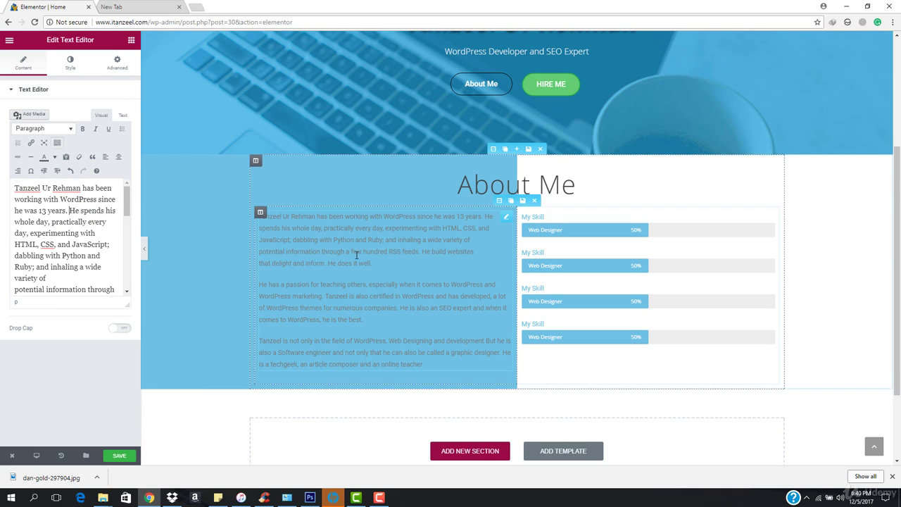
{"action": "scroll", "coordinate": [356, 254], "scroll_direction": "up", "scroll_amount": 2}
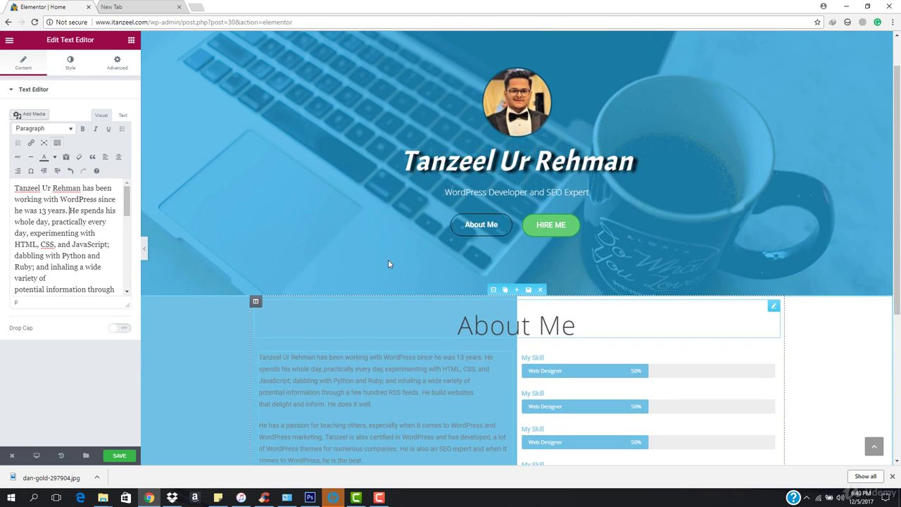
Step: Set the bio's text colour to black (#000000)
{"action": "left_click", "coordinate": [70, 63]}
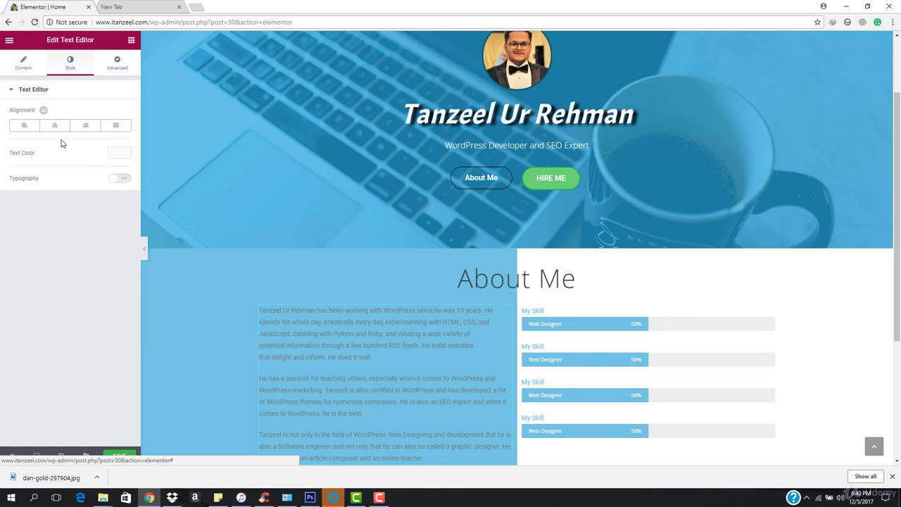
{"action": "left_click", "coordinate": [120, 156]}
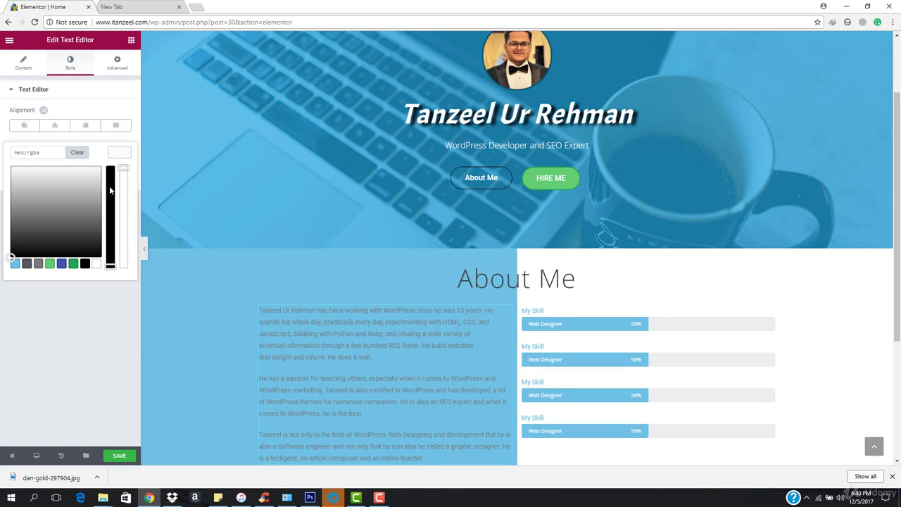
{"action": "left_click", "coordinate": [86, 264]}
{"action": "scroll", "coordinate": [388, 258], "scroll_direction": "down", "scroll_amount": 1}
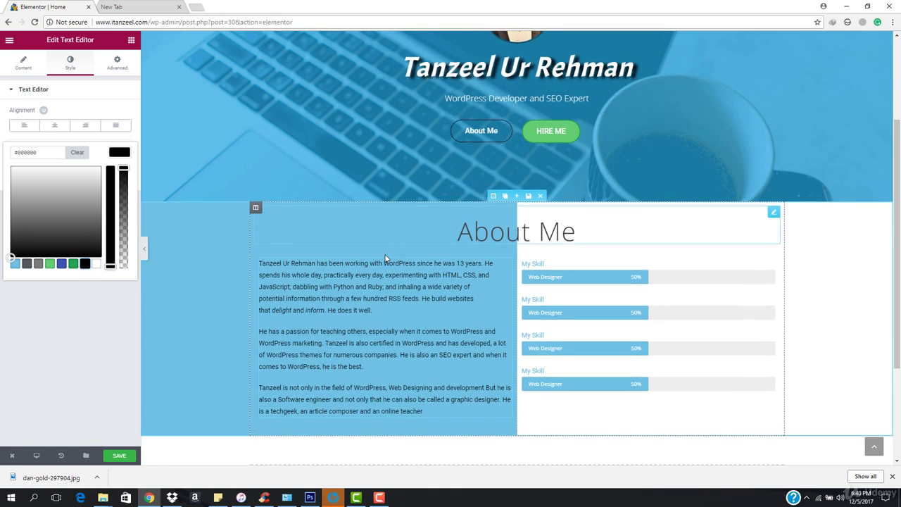
{"action": "left_click", "coordinate": [564, 272]}
Step: Title the first skill bar HTML and fill it to 92%
{"action": "double_click", "coordinate": [64, 128]}
{"action": "type", "text": "J"}
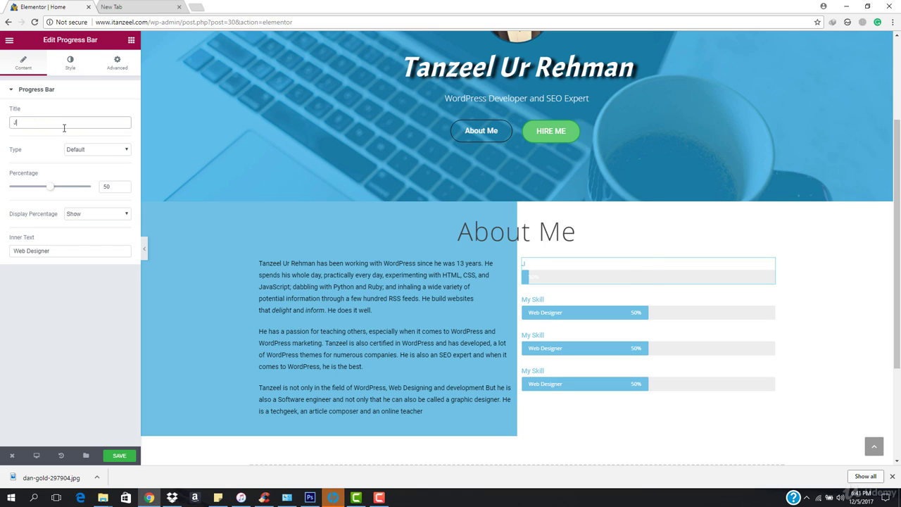
{"action": "type", "text": "TML"}
{"action": "key", "text": "BackSpace"}
{"action": "key", "text": "BackSpace"}
{"action": "key", "text": "BackSpace"}
{"action": "key", "text": "BackSpace"}
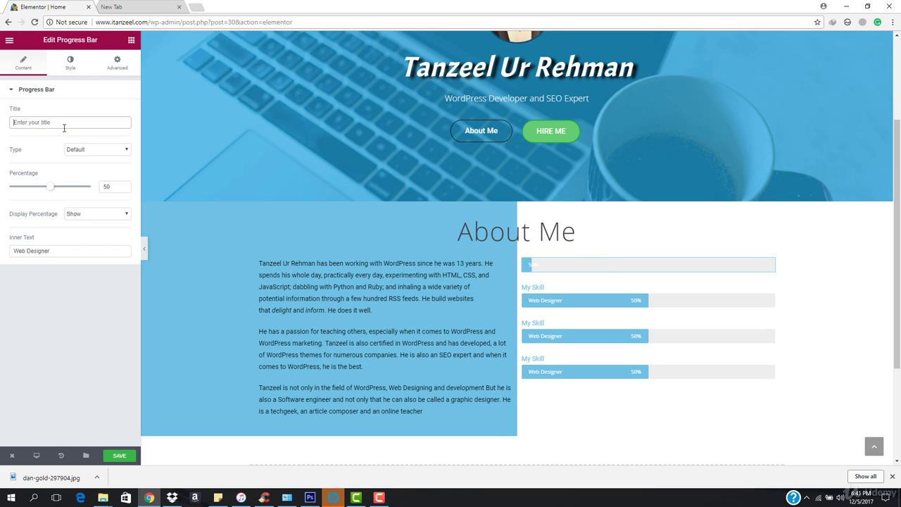
{"action": "type", "text": "HTML"}
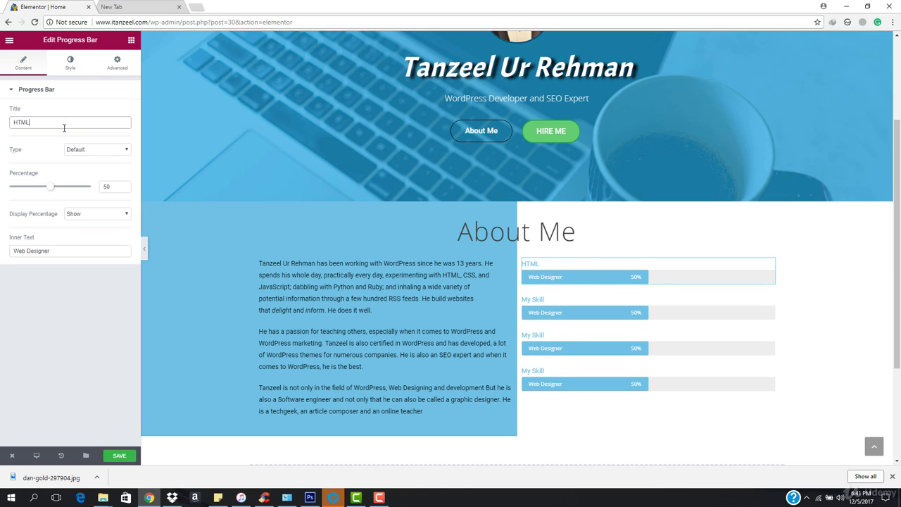
{"action": "left_click_drag", "start_coordinate": [52, 191], "coordinate": [86, 196]}
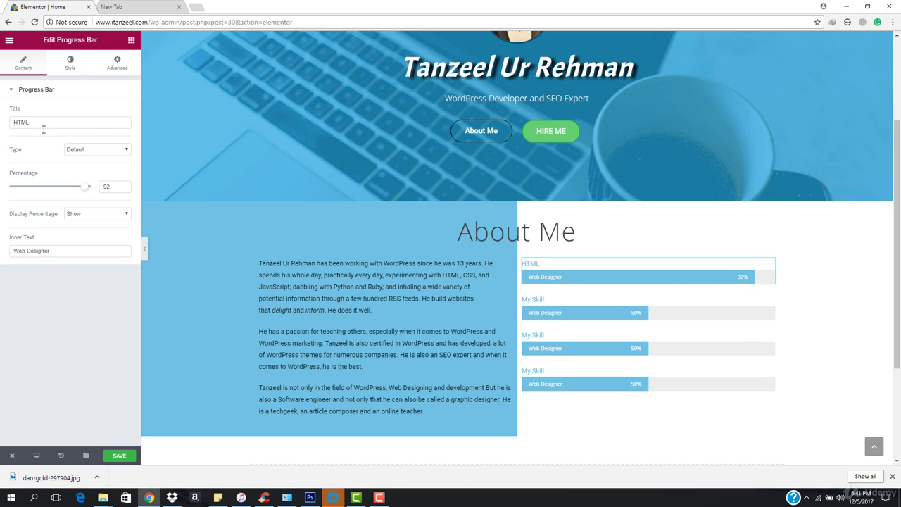
Step: Keep the default bar type and leave the percentage shown on the bar
{"action": "left_click", "coordinate": [102, 150]}
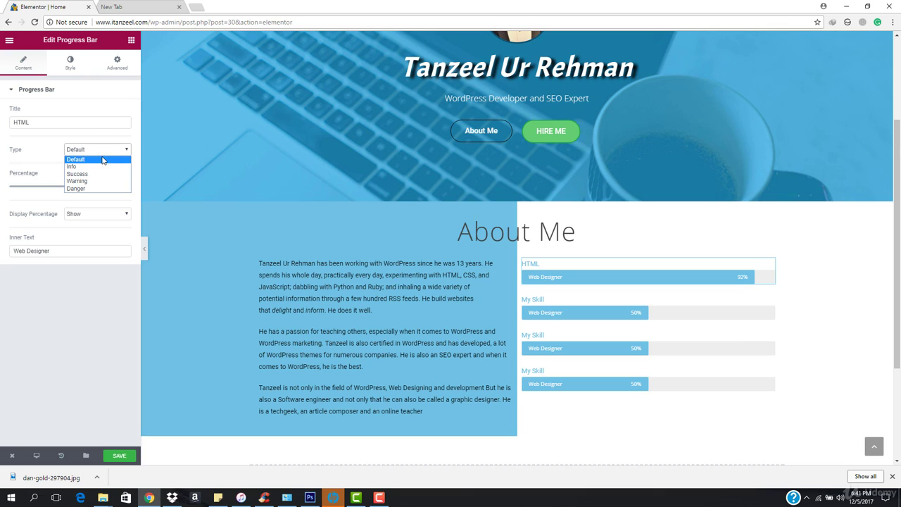
{"action": "left_click", "coordinate": [102, 158]}
{"action": "left_click", "coordinate": [82, 215]}
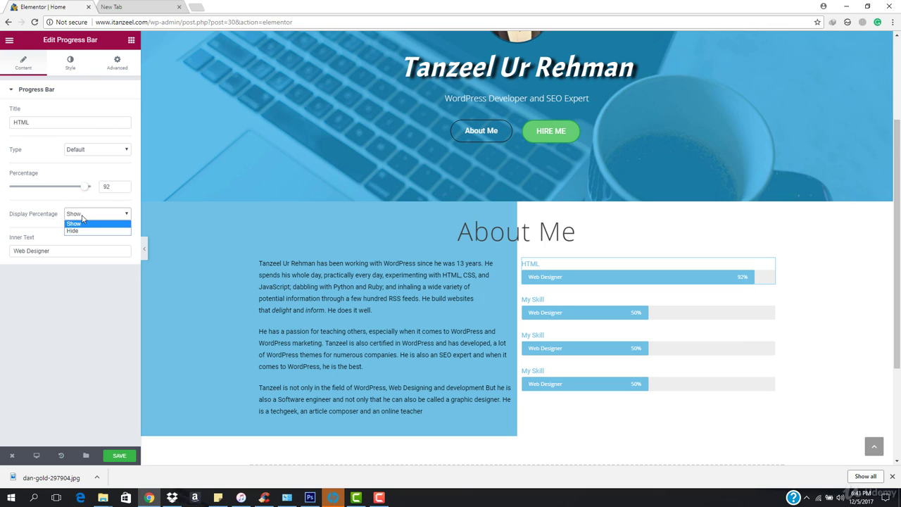
{"action": "left_click", "coordinate": [82, 215]}
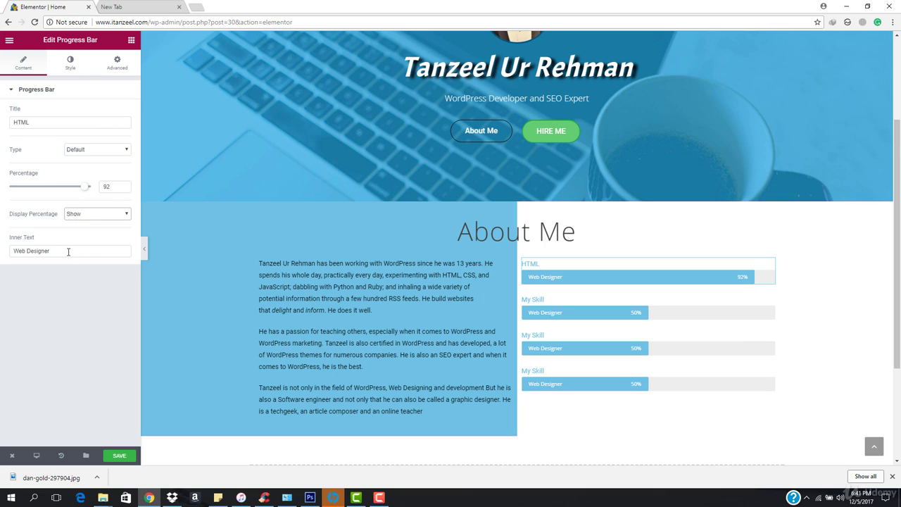
Step: Change the inner text from 'Web Designer' to HTML and clear the bar's title
{"action": "left_click", "coordinate": [68, 253]}
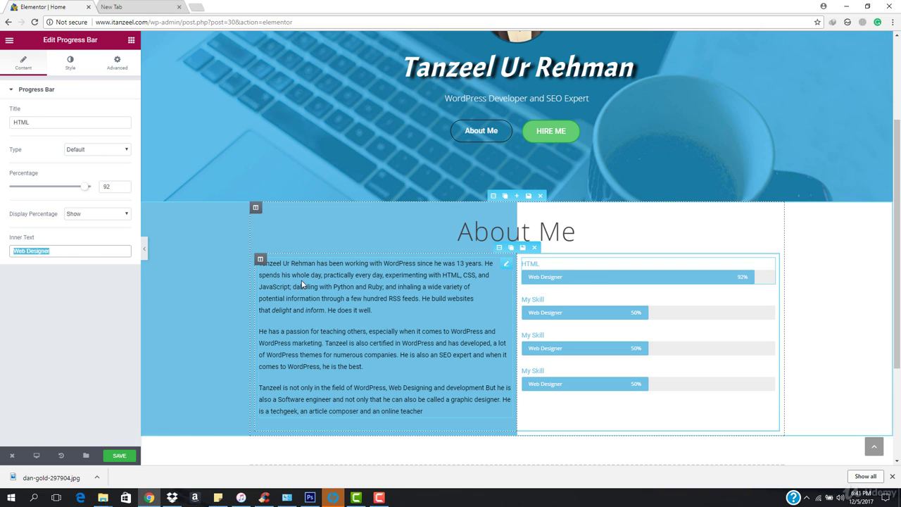
{"action": "key", "text": "BackSpace"}
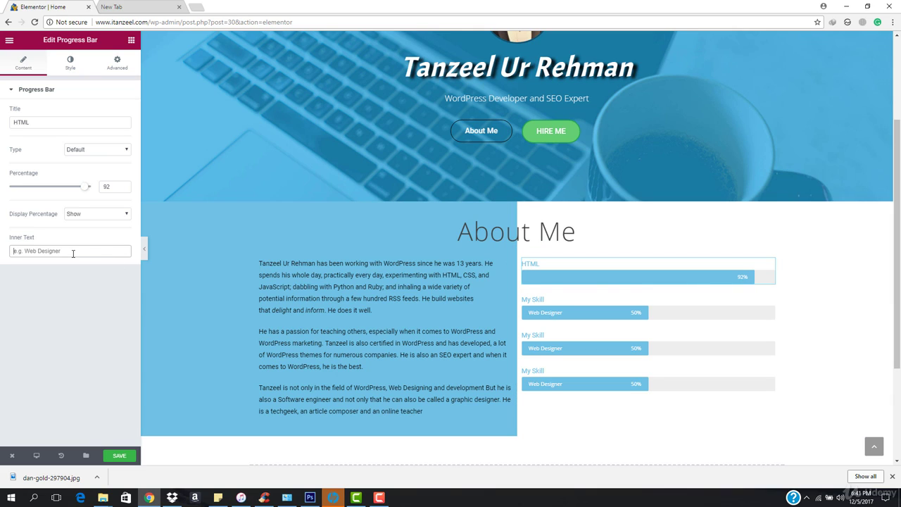
{"action": "type", "text": "HTML"}
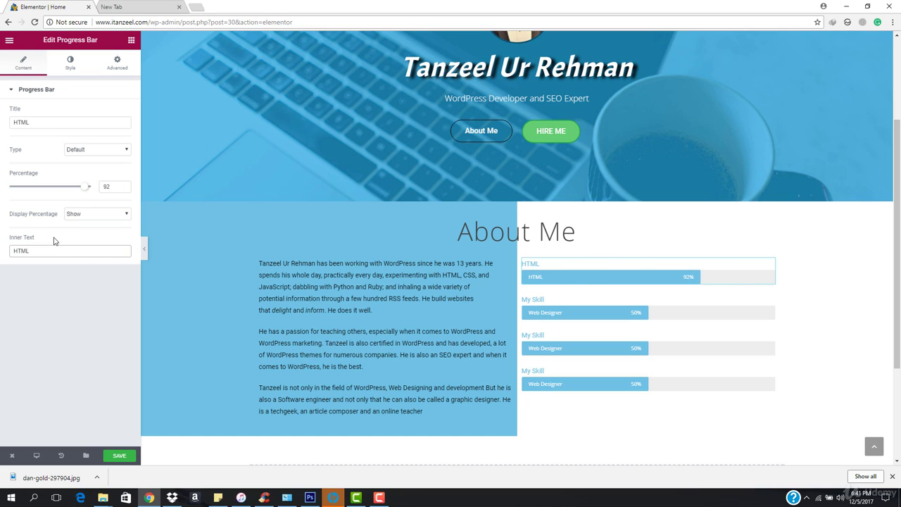
{"action": "double_click", "coordinate": [51, 123]}
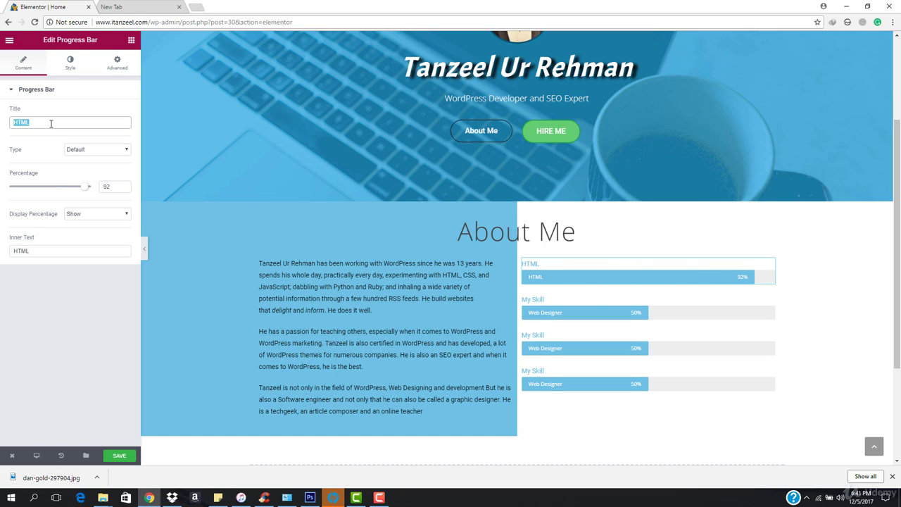
{"action": "key", "text": "BackSpace"}
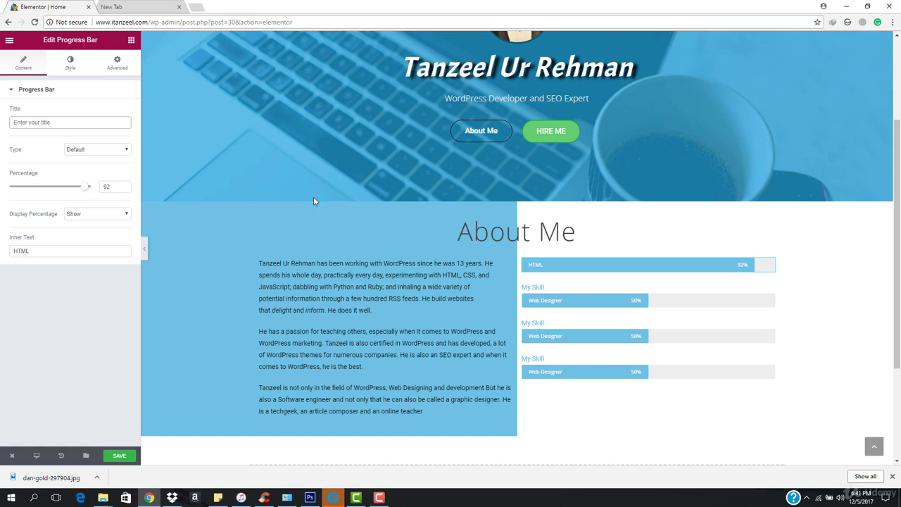
Step: Make the second bar CSS at 89% with no title, and delete one leftover My Skill bar
{"action": "left_click", "coordinate": [579, 297]}
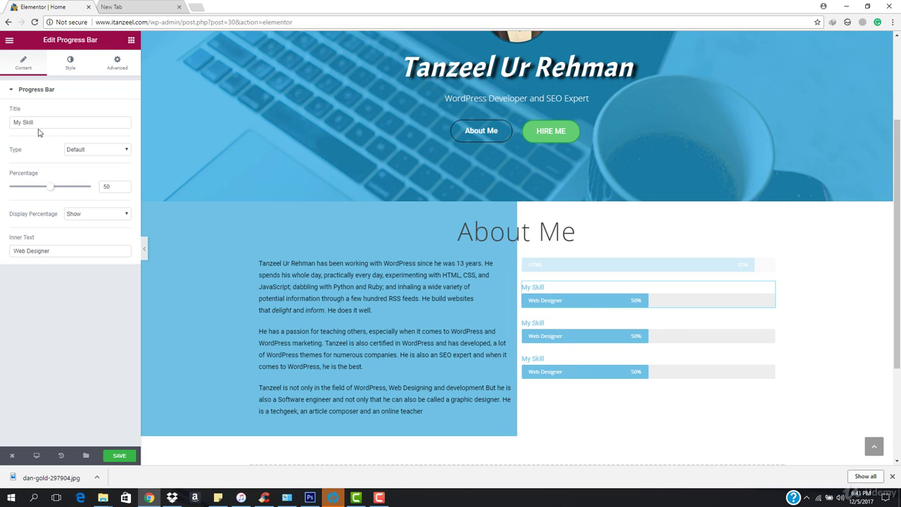
{"action": "double_click", "coordinate": [60, 125]}
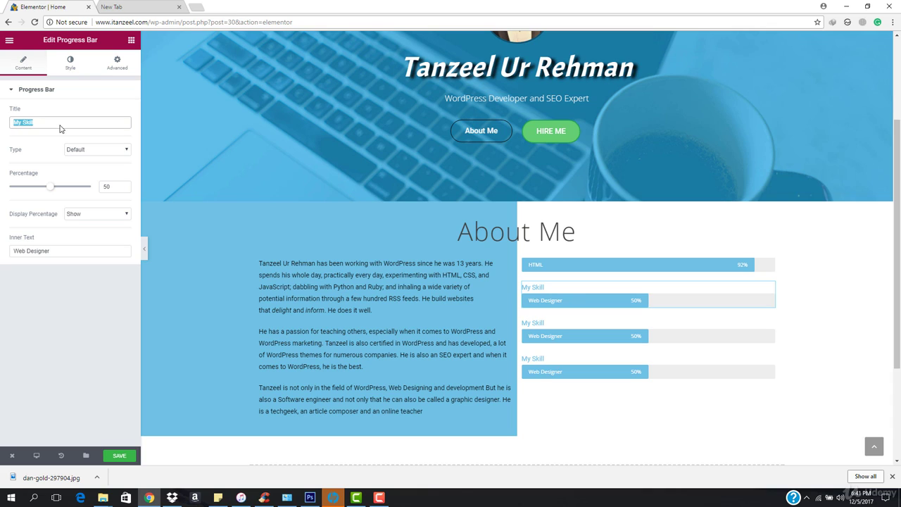
{"action": "key", "text": "BackSpace"}
{"action": "double_click", "coordinate": [57, 254]}
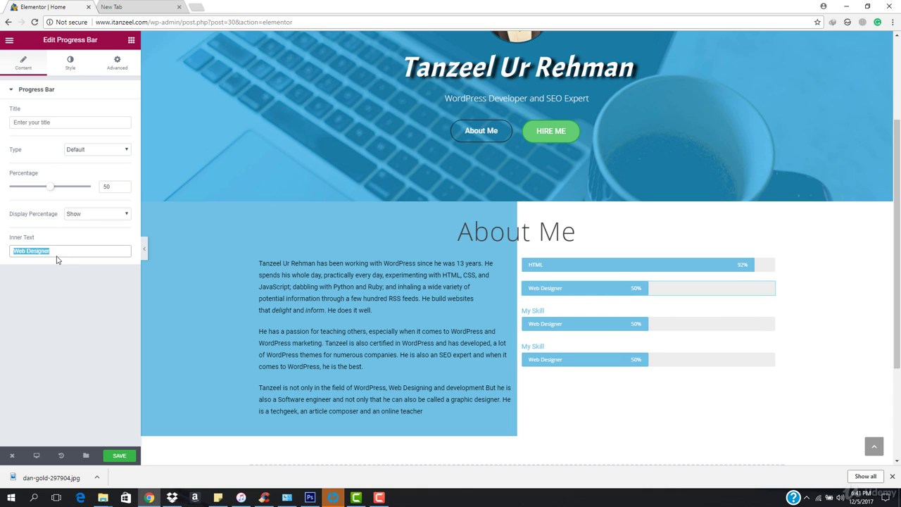
{"action": "type", "text": "CSS"}
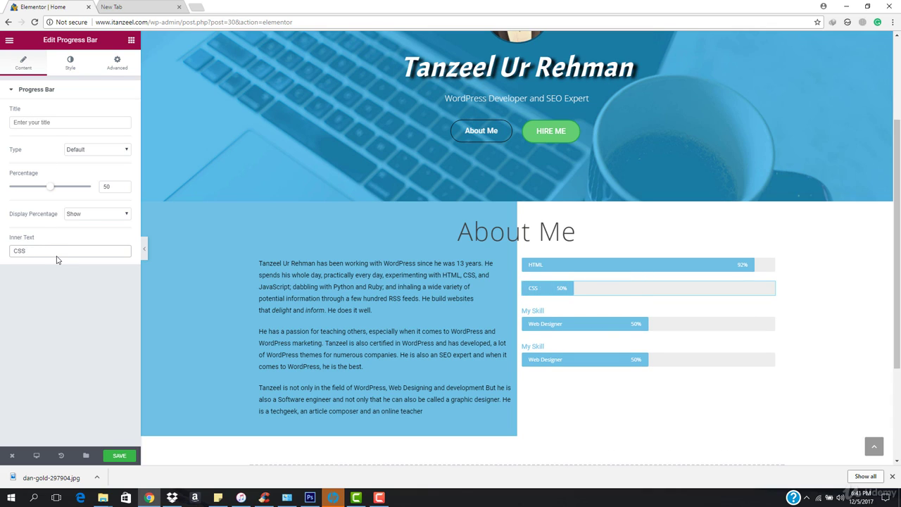
{"action": "left_click_drag", "start_coordinate": [53, 192], "coordinate": [85, 193]}
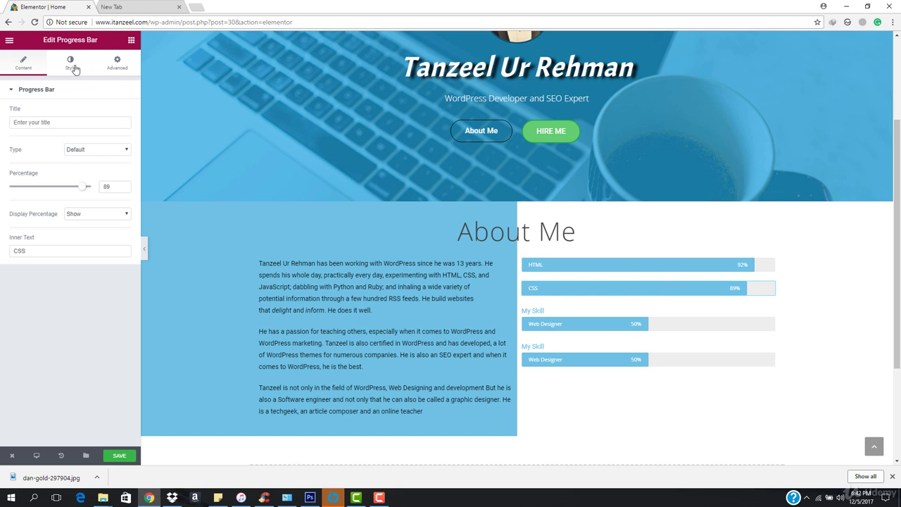
{"action": "left_click", "coordinate": [749, 313]}
{"action": "mouse_move", "coordinate": [747, 314]}
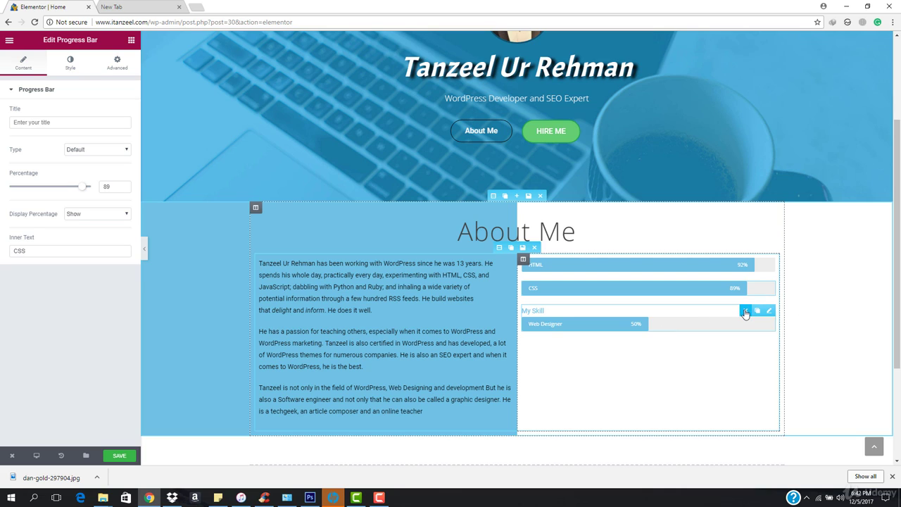
Step: Delete the last My Skill bar and duplicate the CSS bar four times
{"action": "left_click", "coordinate": [747, 313]}
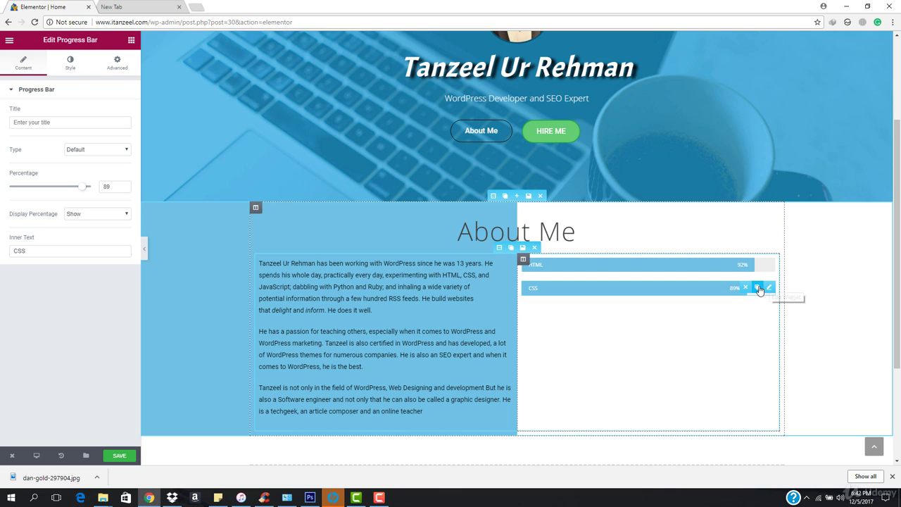
{"action": "left_click", "coordinate": [759, 288]}
{"action": "left_click", "coordinate": [759, 288]}
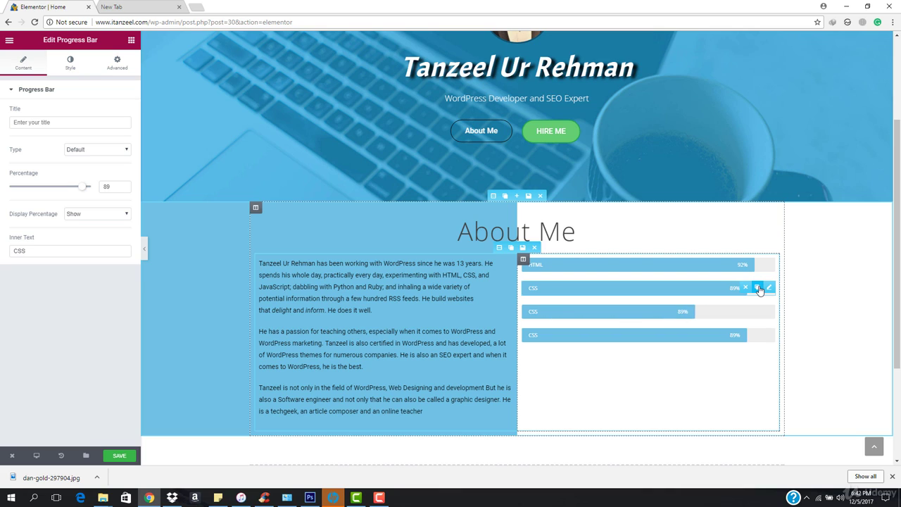
{"action": "left_click", "coordinate": [759, 288]}
{"action": "left_click", "coordinate": [758, 288]}
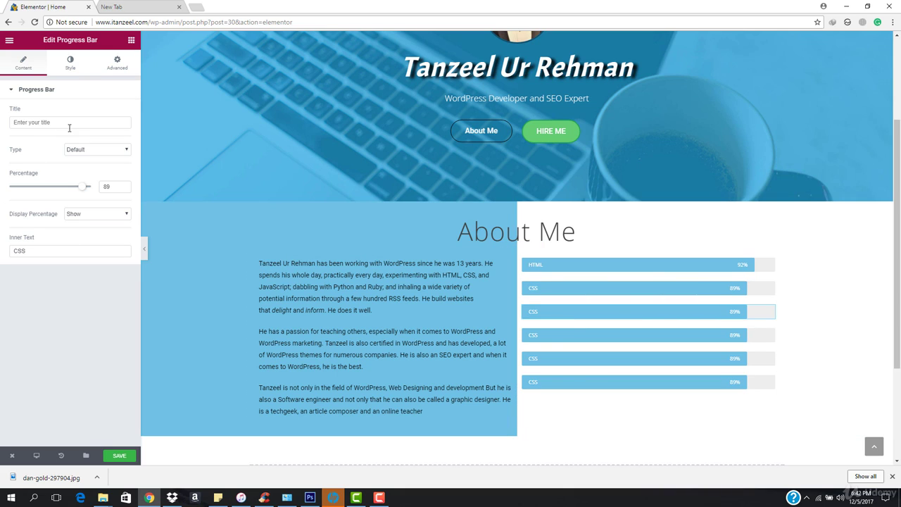
Step: Relabel the third and fourth bars Java Script at 80% and PHP at 76%
{"action": "double_click", "coordinate": [57, 251]}
{"action": "type", "text": "Java"}
{"action": "type", "text": "Script"}
{"action": "left_click_drag", "start_coordinate": [83, 187], "coordinate": [76, 188]}
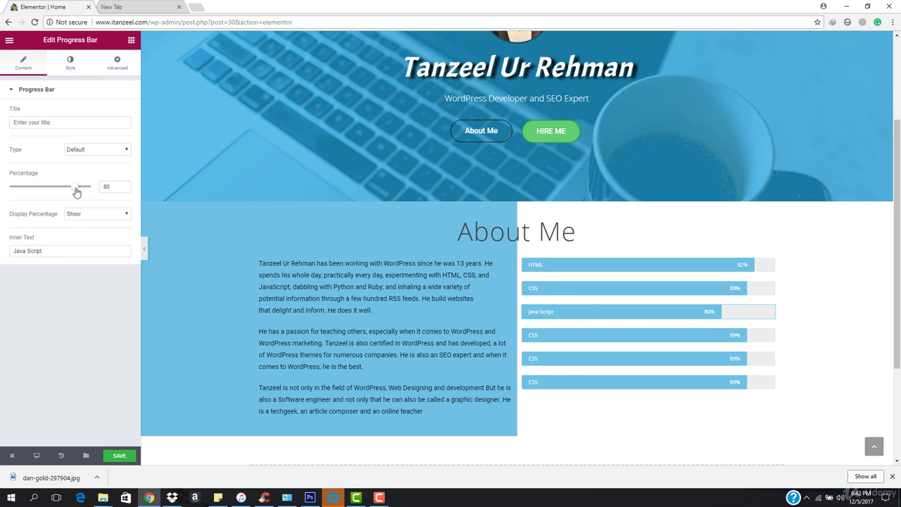
{"action": "left_click", "coordinate": [574, 333]}
{"action": "double_click", "coordinate": [39, 256]}
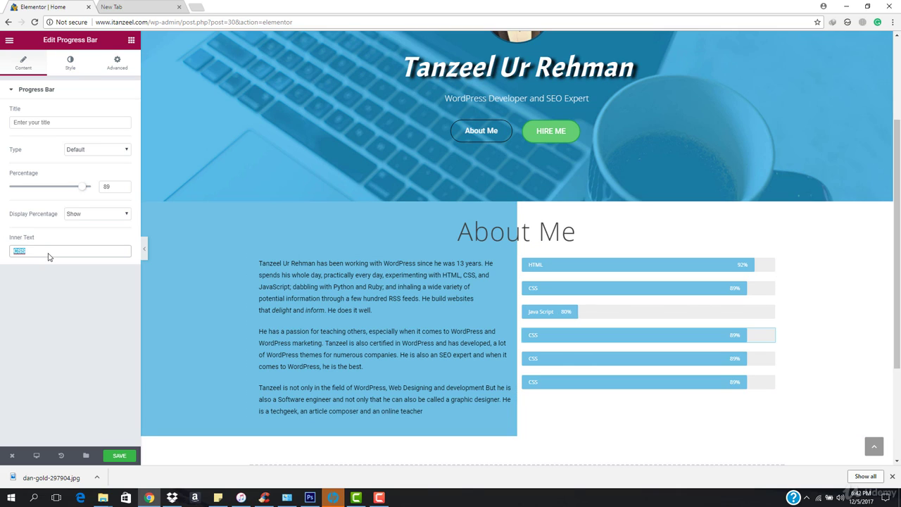
{"action": "type", "text": "PHP"}
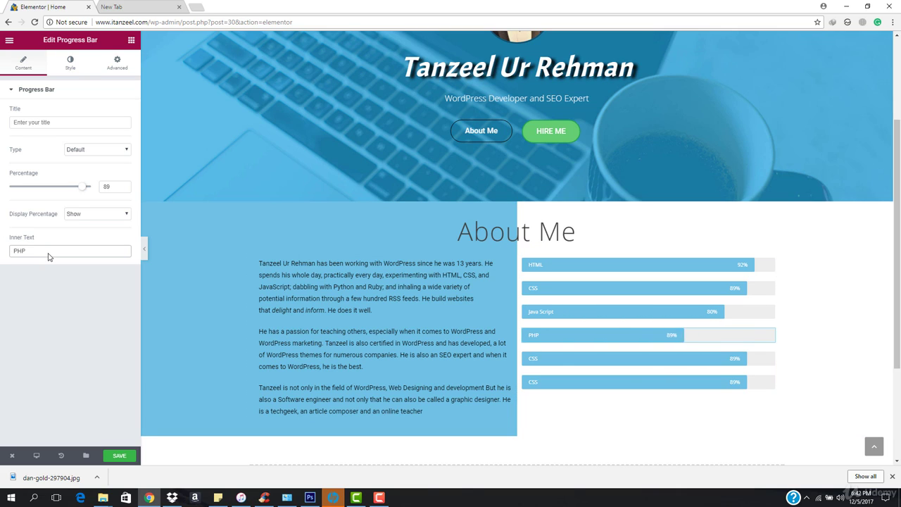
{"action": "left_click_drag", "start_coordinate": [83, 187], "coordinate": [71, 188]}
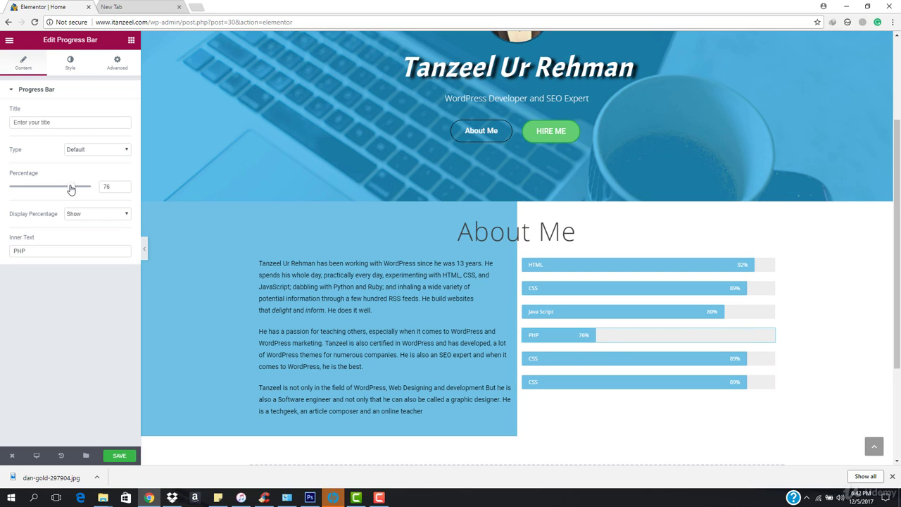
Step: Relabel the fifth and sixth bars WordPress and UX/UI
{"action": "left_click", "coordinate": [643, 364]}
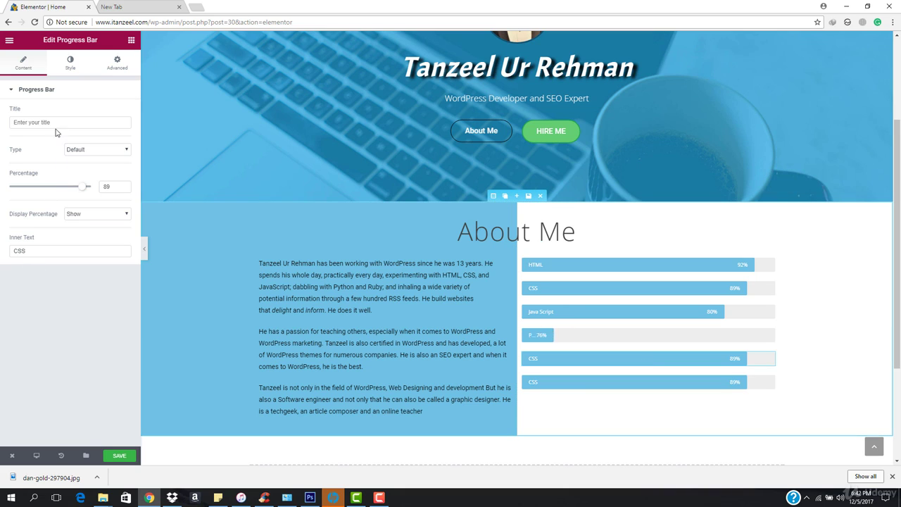
{"action": "double_click", "coordinate": [50, 251]}
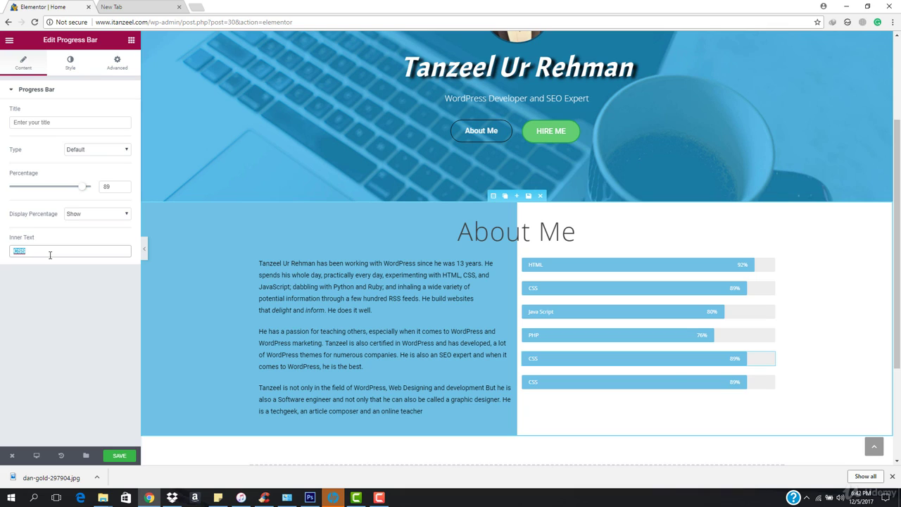
{"action": "type", "text": "WordPress"}
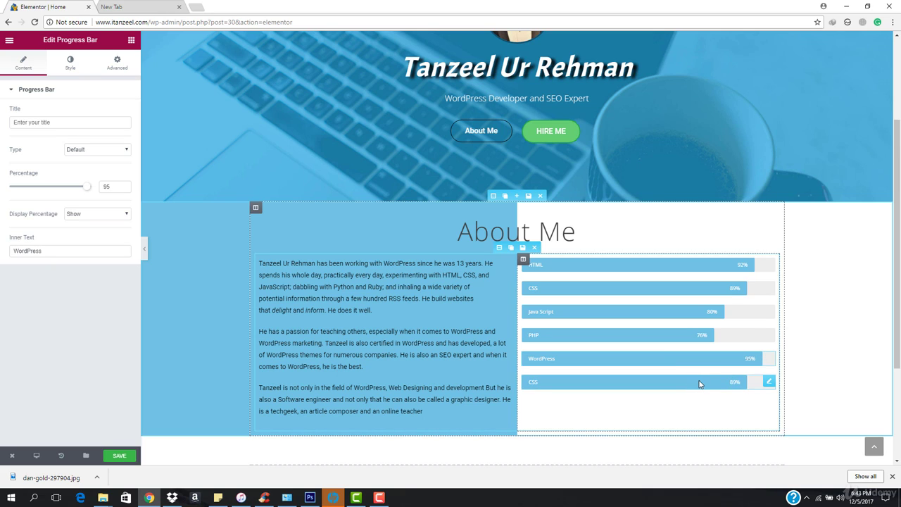
{"action": "left_click", "coordinate": [676, 383]}
{"action": "double_click", "coordinate": [34, 252]}
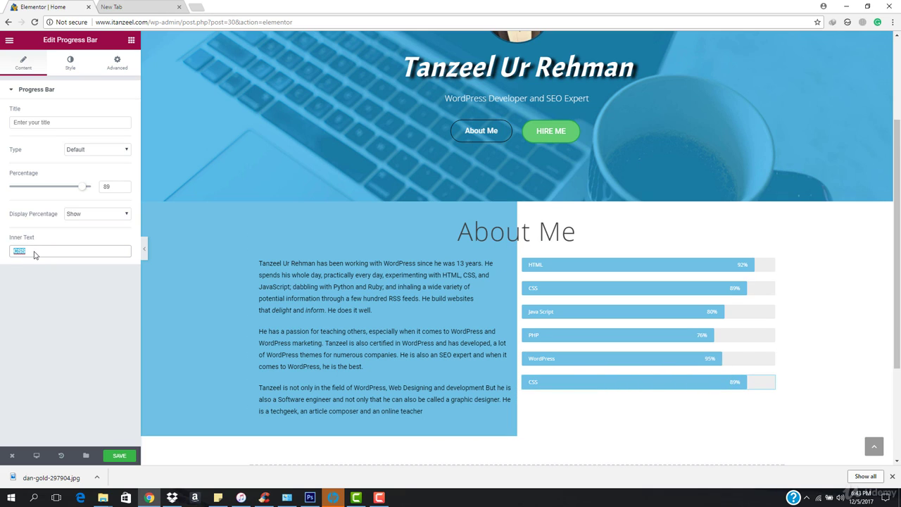
{"action": "type", "text": "UX/UI"}
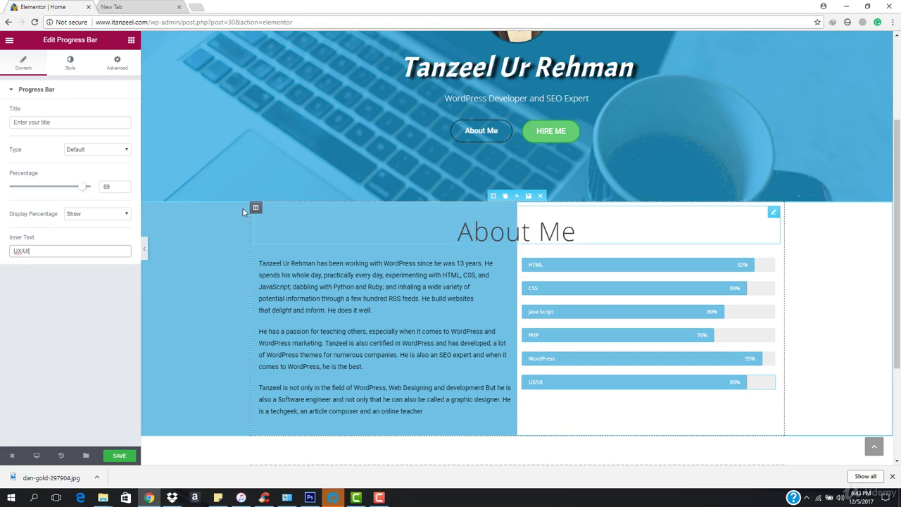
Step: Hide the editing panel and scroll through the About Me section in the full-width preview
{"action": "left_click", "coordinate": [144, 252]}
{"action": "scroll", "coordinate": [222, 308], "scroll_direction": "up", "scroll_amount": 3}
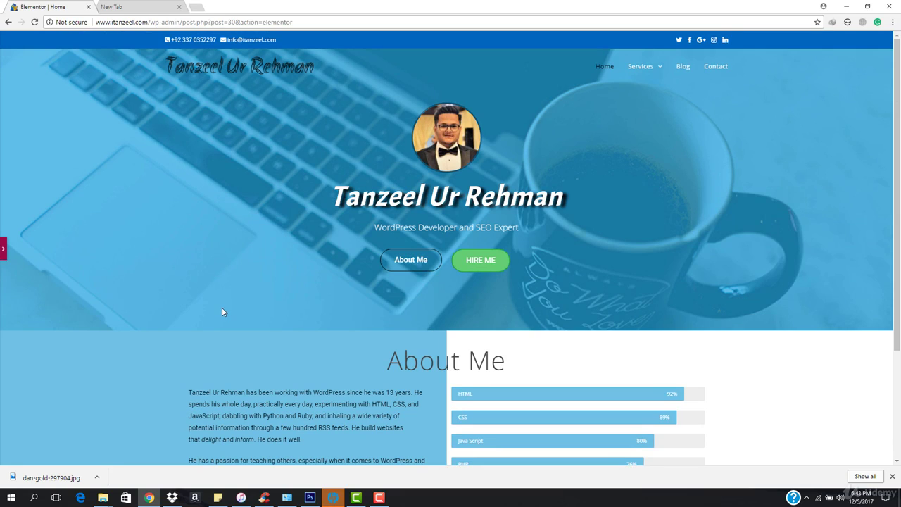
{"action": "scroll", "coordinate": [410, 279], "scroll_direction": "down", "scroll_amount": 3}
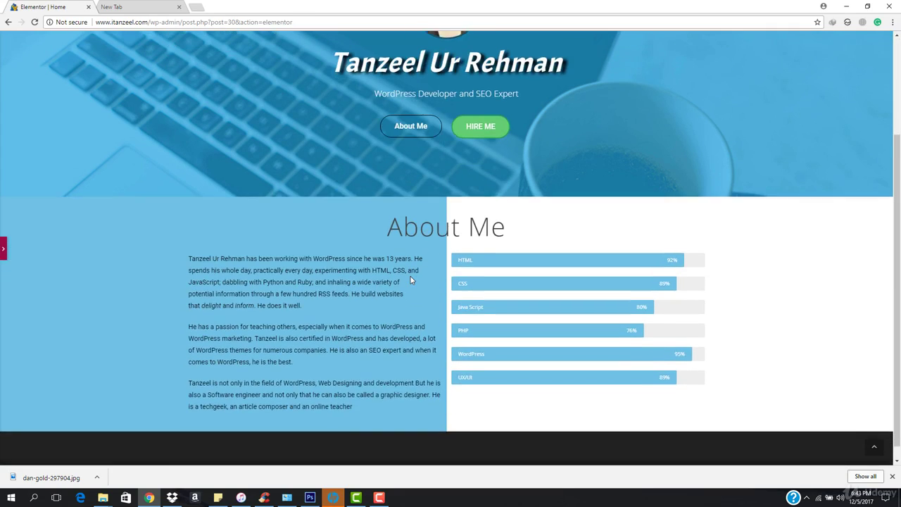
{"action": "left_click_drag", "start_coordinate": [366, 221], "coordinate": [702, 223]}
{"action": "left_click", "coordinate": [702, 223]}
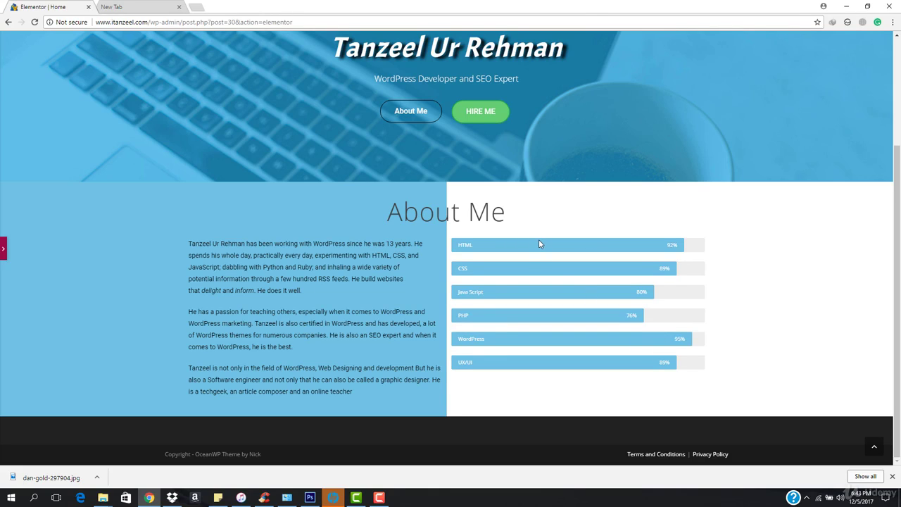
{"action": "scroll", "coordinate": [515, 283], "scroll_direction": "up", "scroll_amount": 3}
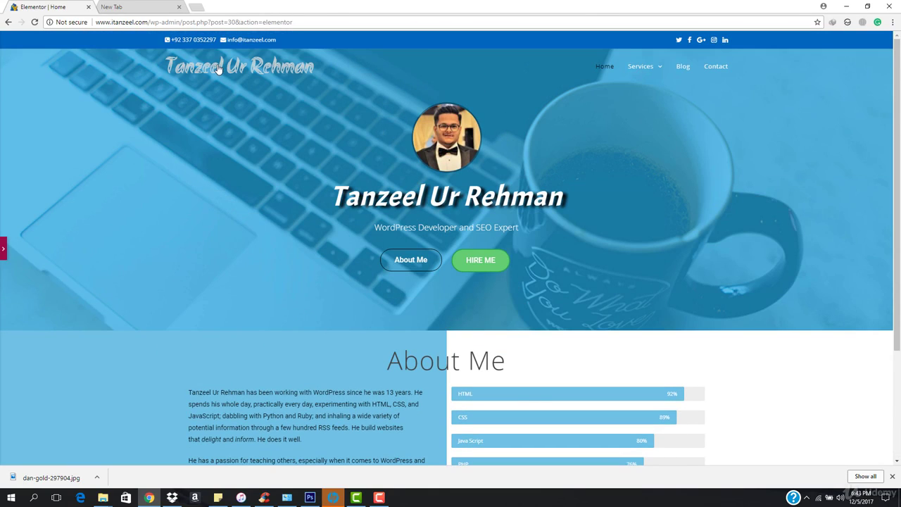
{"action": "scroll", "coordinate": [280, 322], "scroll_direction": "down", "scroll_amount": 2}
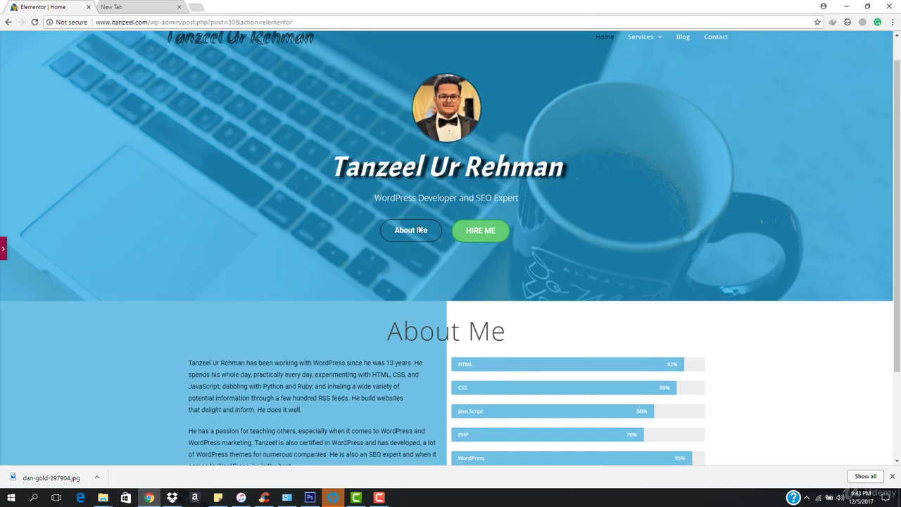
{"action": "scroll", "coordinate": [280, 322], "scroll_direction": "down", "scroll_amount": 1}
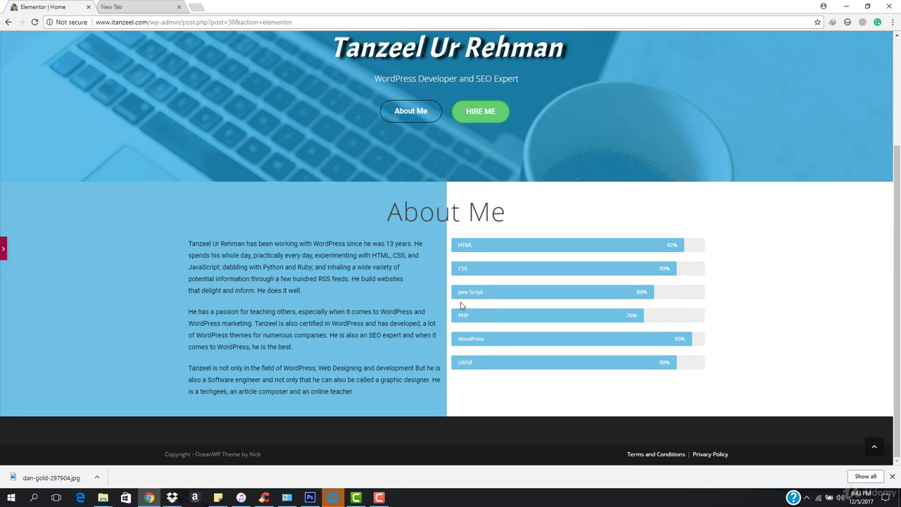
{"action": "scroll", "coordinate": [321, 298], "scroll_direction": "up", "scroll_amount": 3}
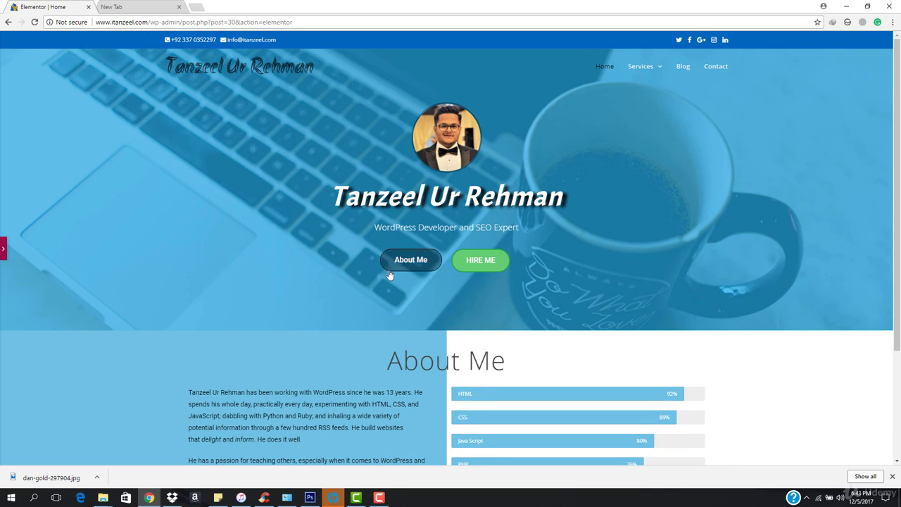
{"action": "scroll", "coordinate": [374, 275], "scroll_direction": "down", "scroll_amount": 3}
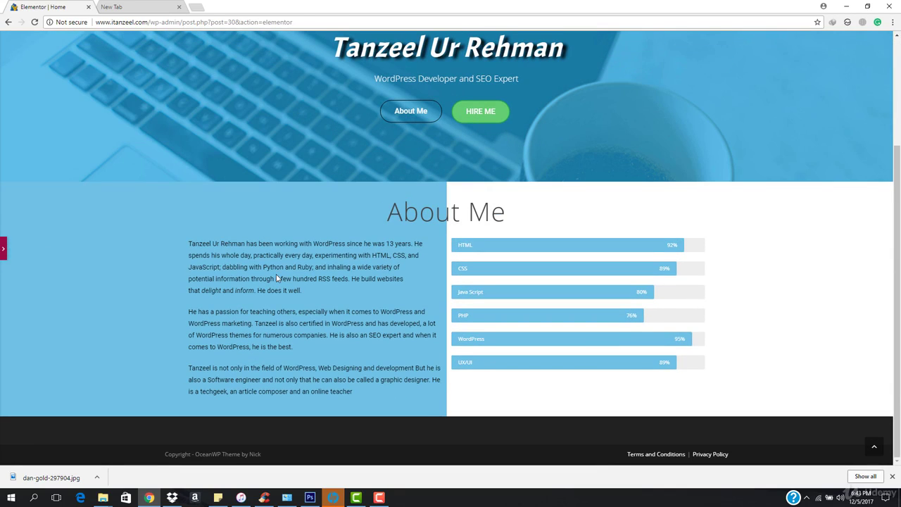
{"action": "scroll", "coordinate": [277, 277], "scroll_direction": "up", "scroll_amount": 3}
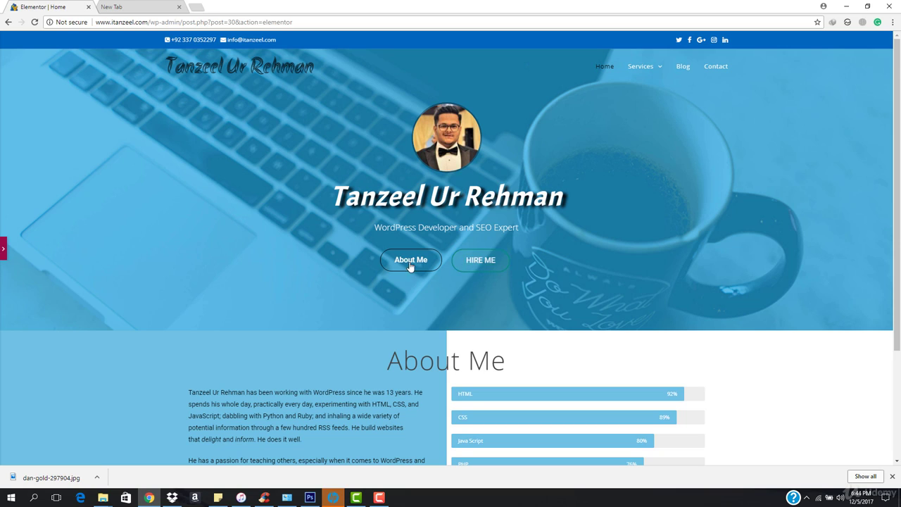
{"action": "scroll", "coordinate": [273, 232], "scroll_direction": "down", "scroll_amount": 1}
{"action": "scroll", "coordinate": [274, 235], "scroll_direction": "down", "scroll_amount": 1}
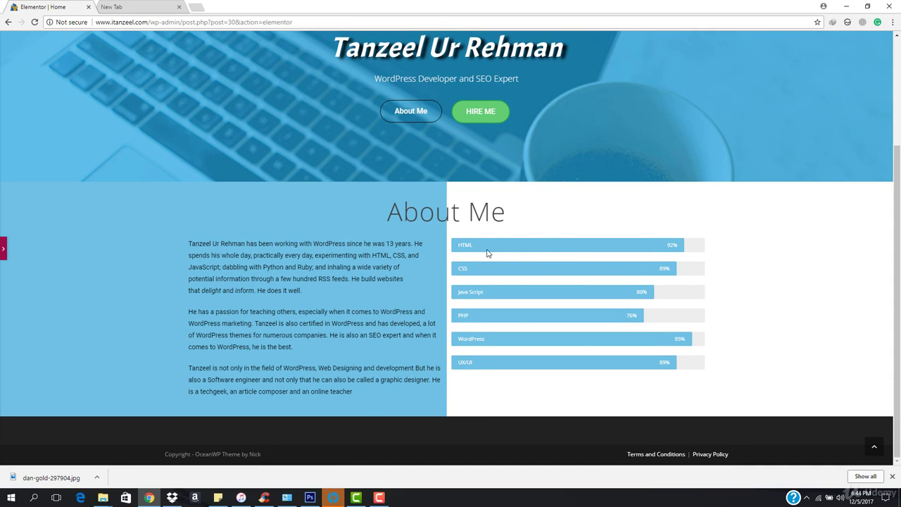
{"action": "scroll", "coordinate": [621, 287], "scroll_direction": "up", "scroll_amount": 2}
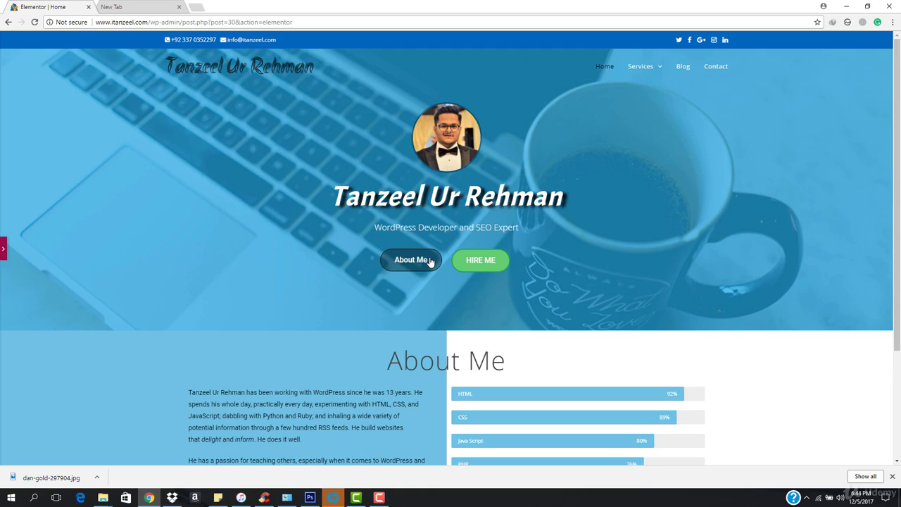
{"action": "scroll", "coordinate": [533, 381], "scroll_direction": "down", "scroll_amount": 1}
{"action": "scroll", "coordinate": [533, 381], "scroll_direction": "down", "scroll_amount": 1}
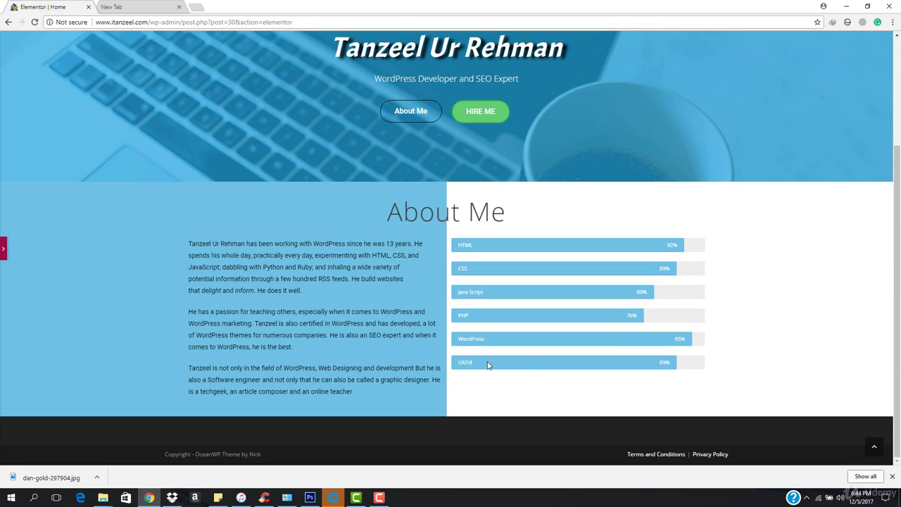
{"action": "scroll", "coordinate": [486, 377], "scroll_direction": "up", "scroll_amount": 2}
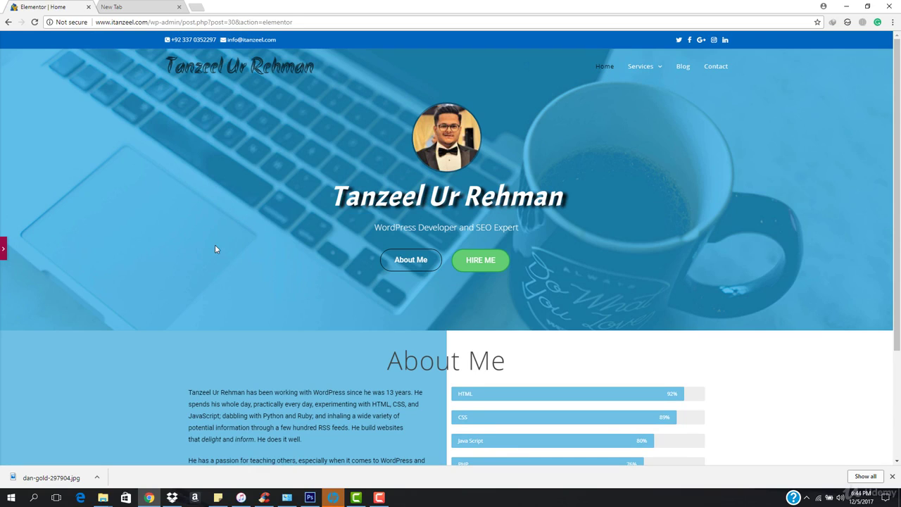
{"action": "scroll", "coordinate": [286, 289], "scroll_direction": "down", "scroll_amount": 2}
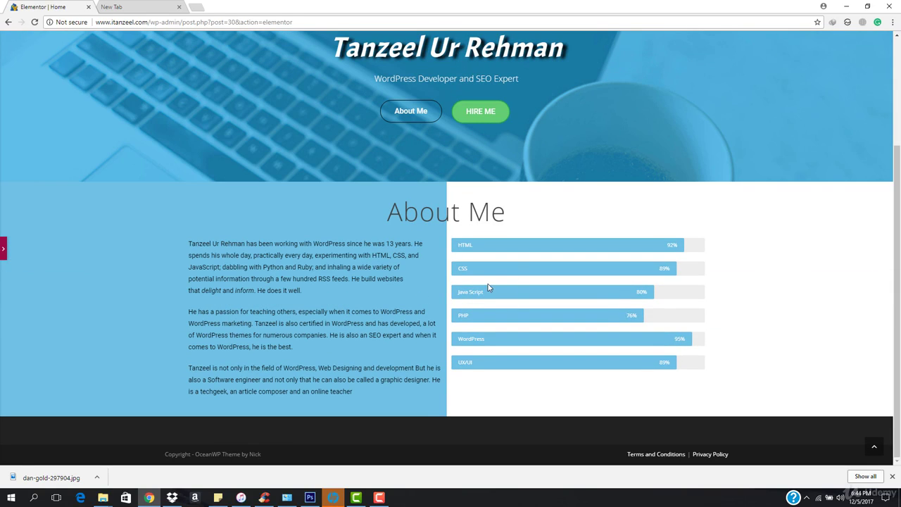